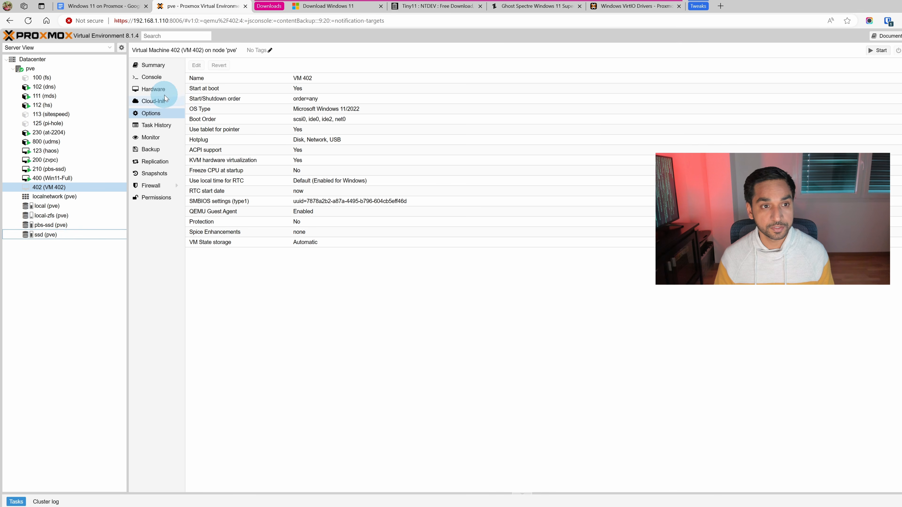
- Review the ISO images stored on the ssd storage, including the Windows 11, Tiny11 and VirtIO images
click(65, 236)
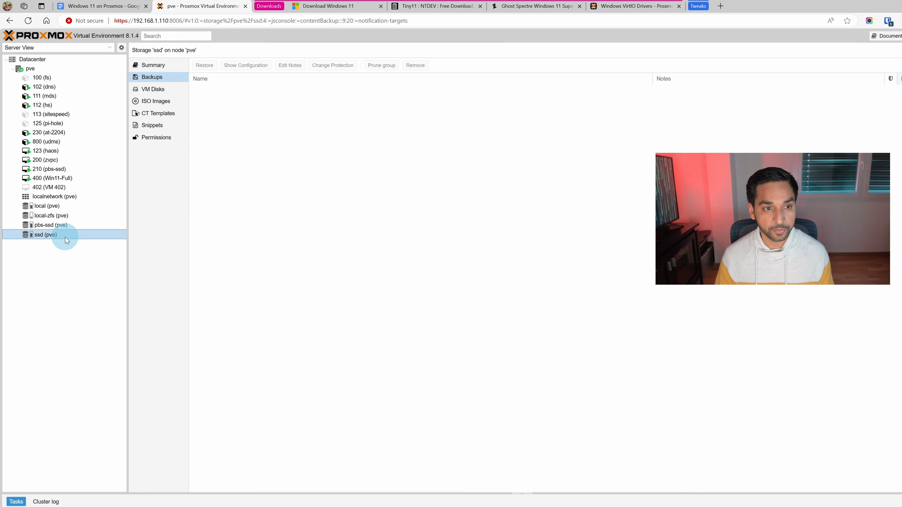
click(156, 101)
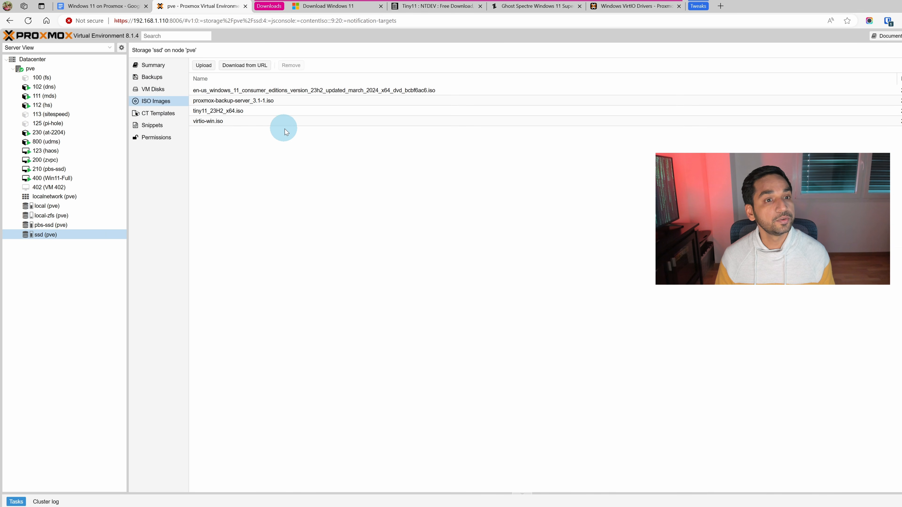
click(205, 66)
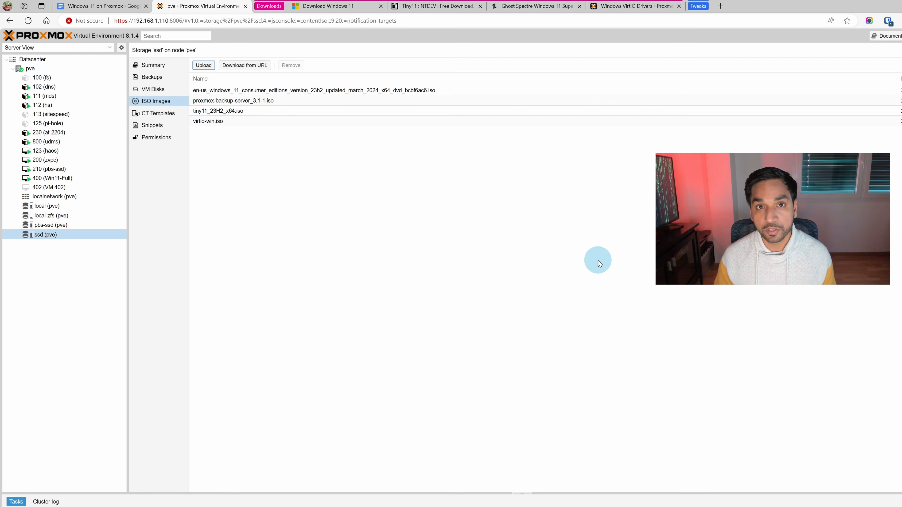
click(318, 93)
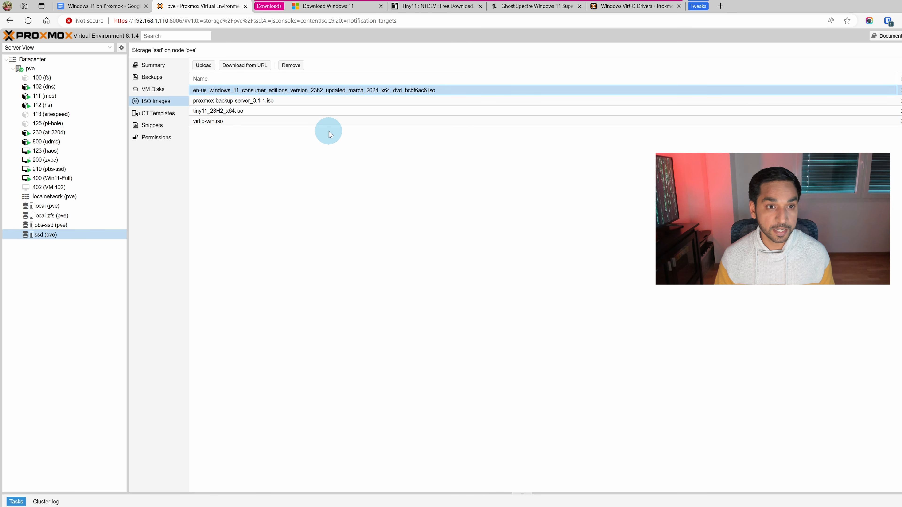
click(236, 112)
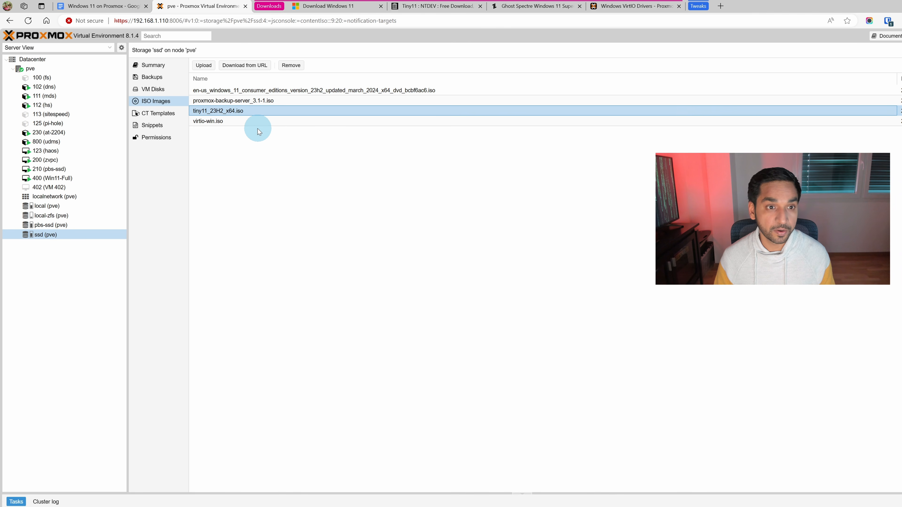
click(242, 124)
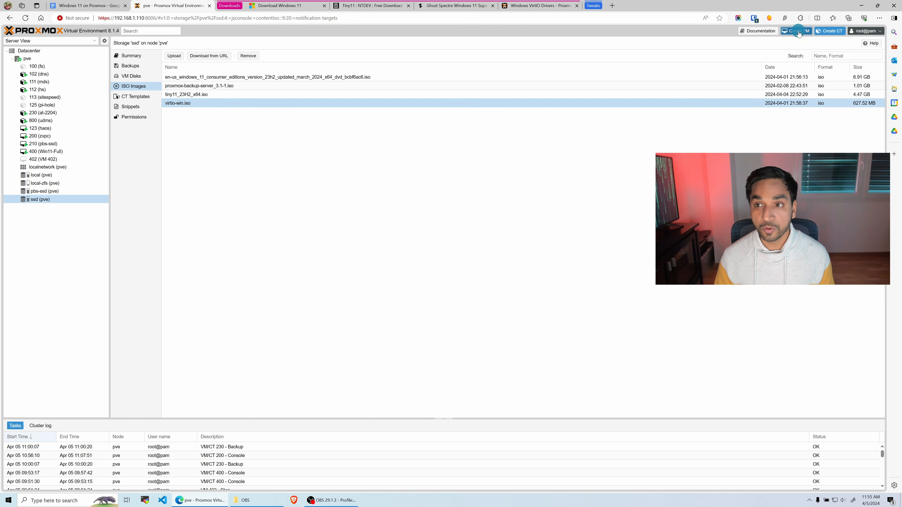
- Start creating a virtual machine with VM ID 403 and the name Tiny11-Test, and enable starting at boot
click(799, 32)
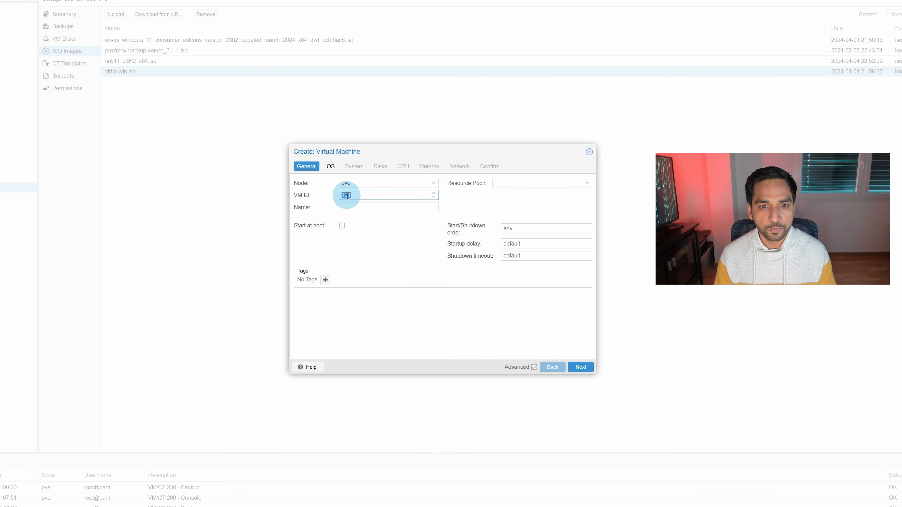
click(377, 211)
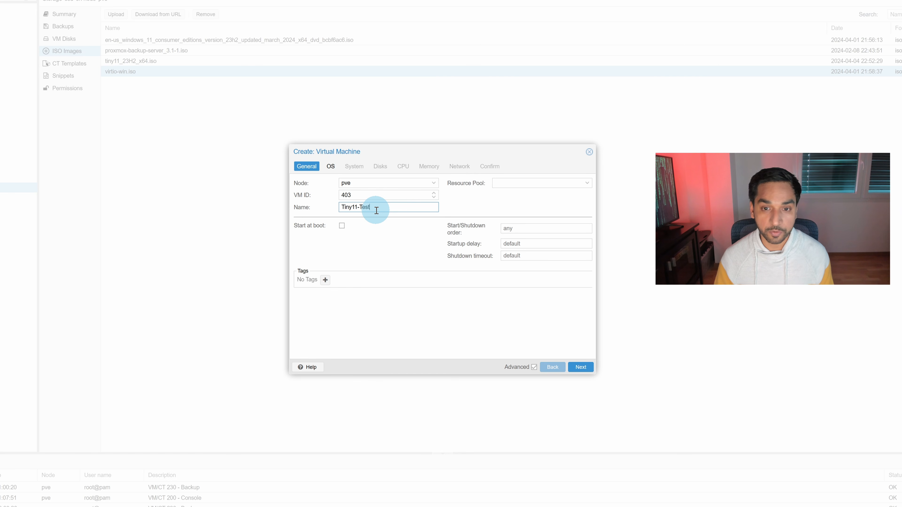
click(343, 226)
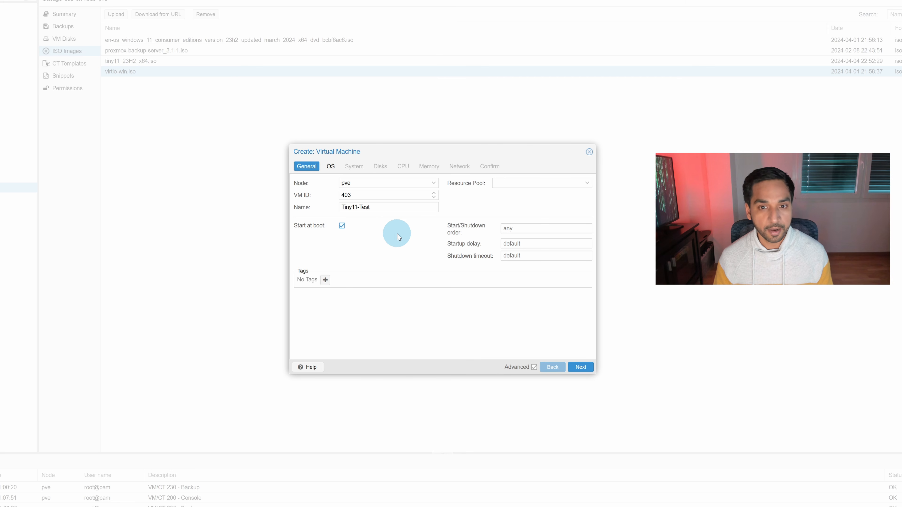
- Set the installation media to tiny11_23H2_x64.iso from the ssd storage
click(332, 167)
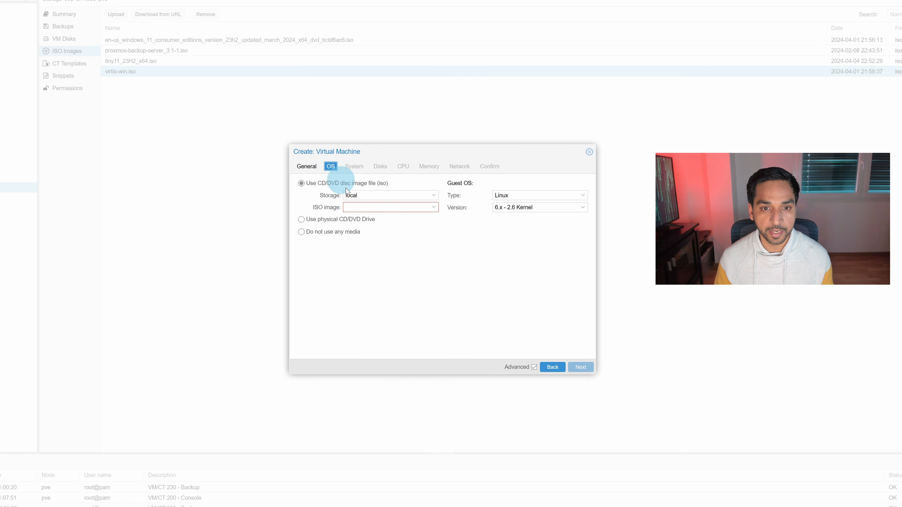
click(363, 196)
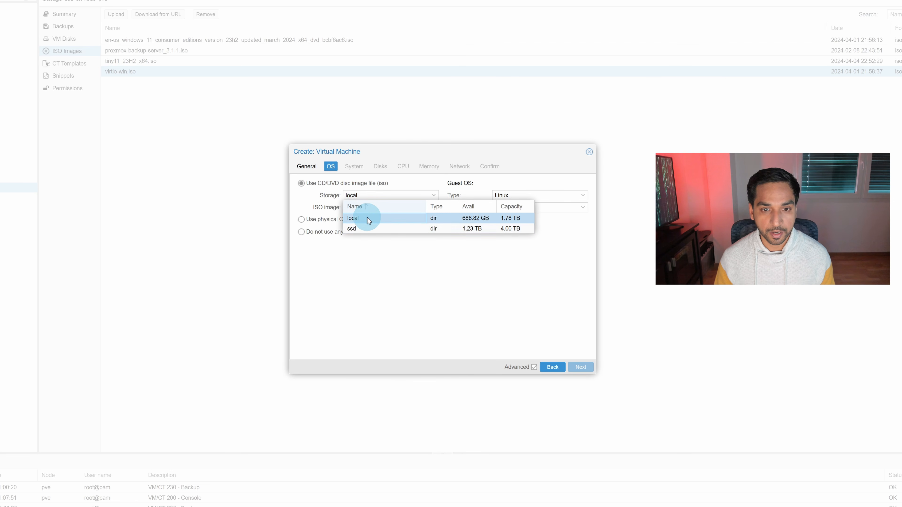
click(379, 197)
click(381, 196)
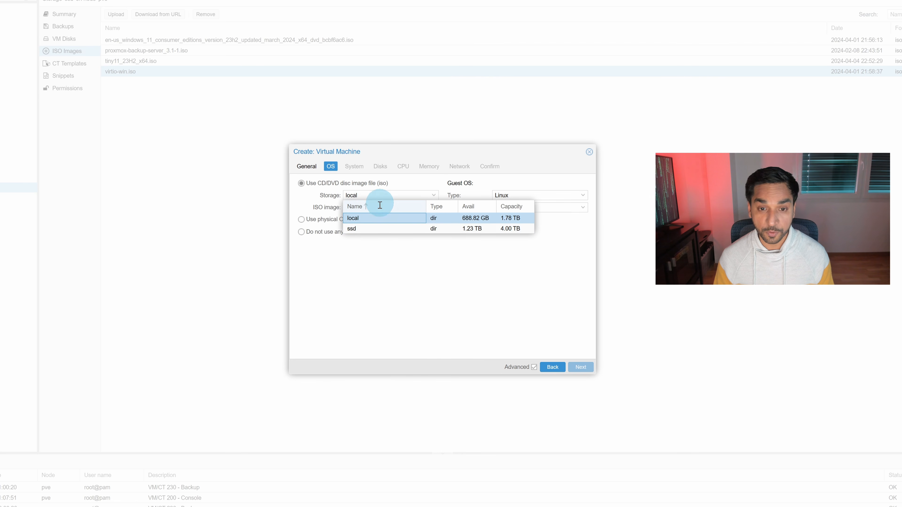
click(367, 230)
click(388, 207)
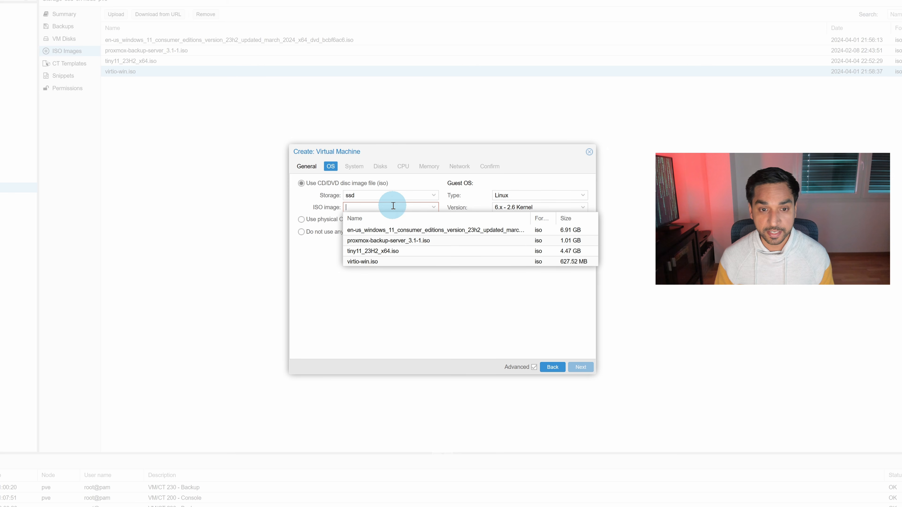
click(391, 251)
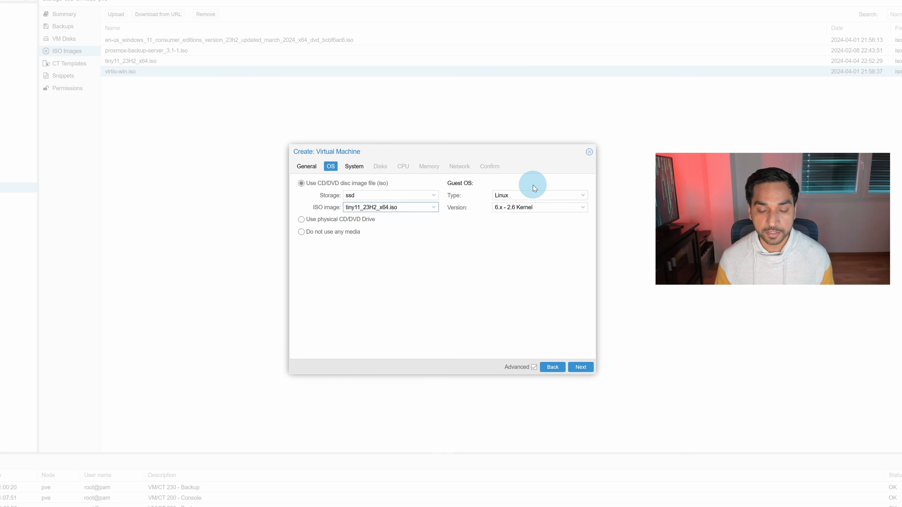
- Set the guest OS type to Microsoft Windows and its version to 11/2022
click(529, 194)
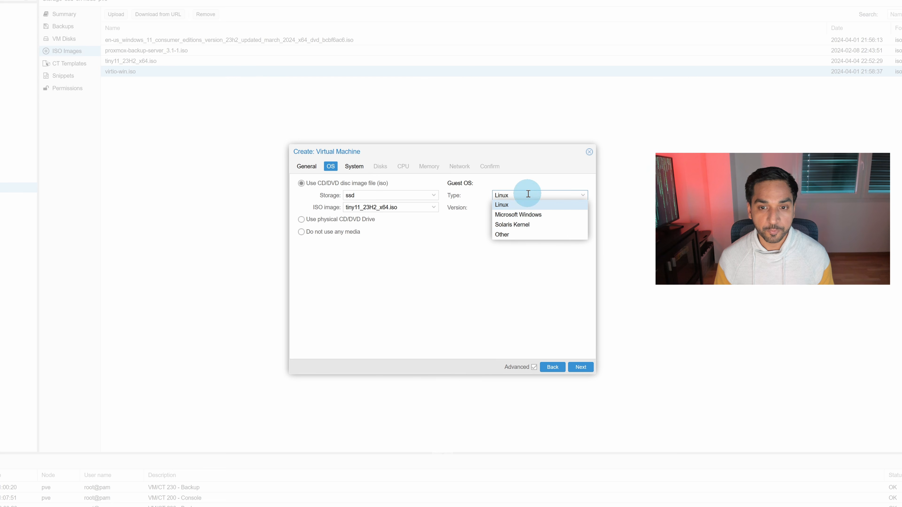
click(528, 214)
click(526, 209)
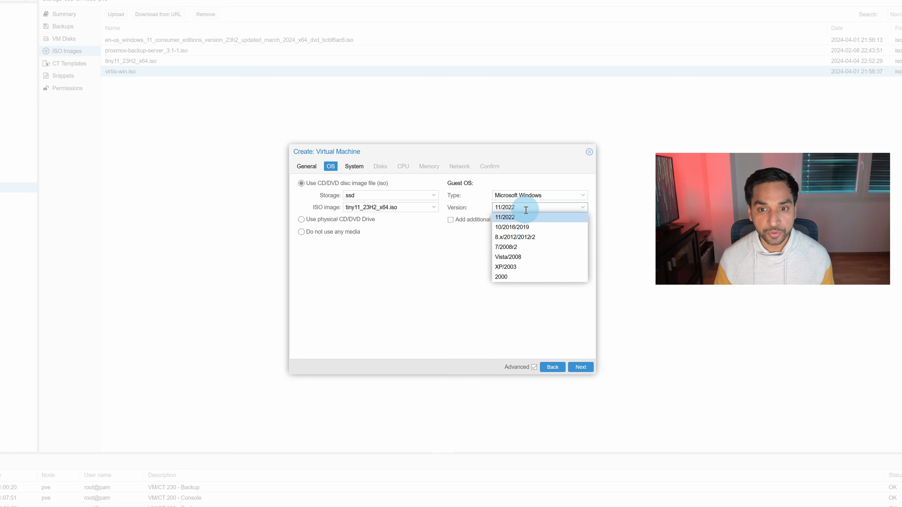
click(531, 220)
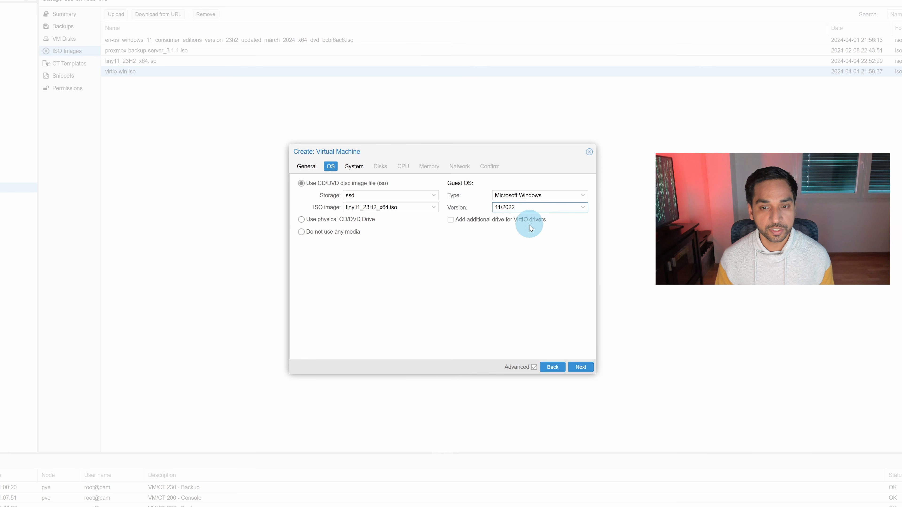
- Add an additional drive for VirtIO drivers using virtio-win.iso from the ssd storage
click(472, 221)
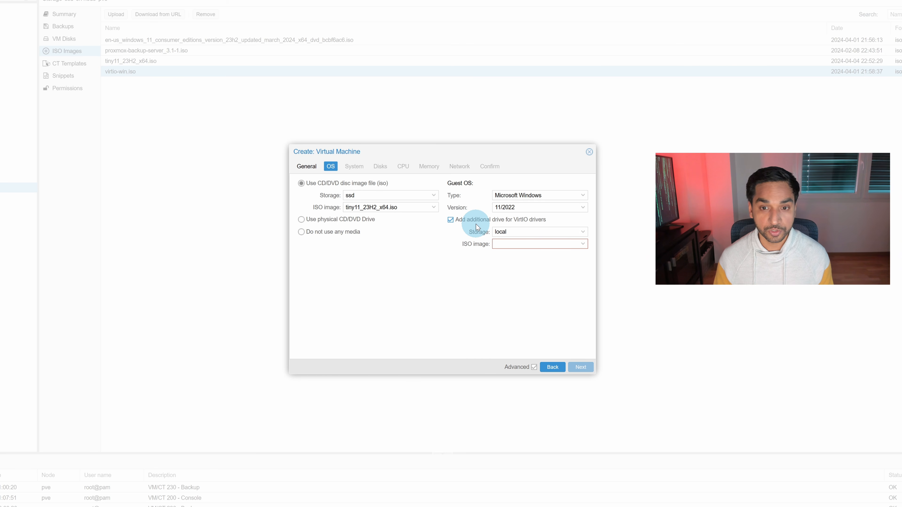
click(529, 232)
click(511, 267)
click(513, 237)
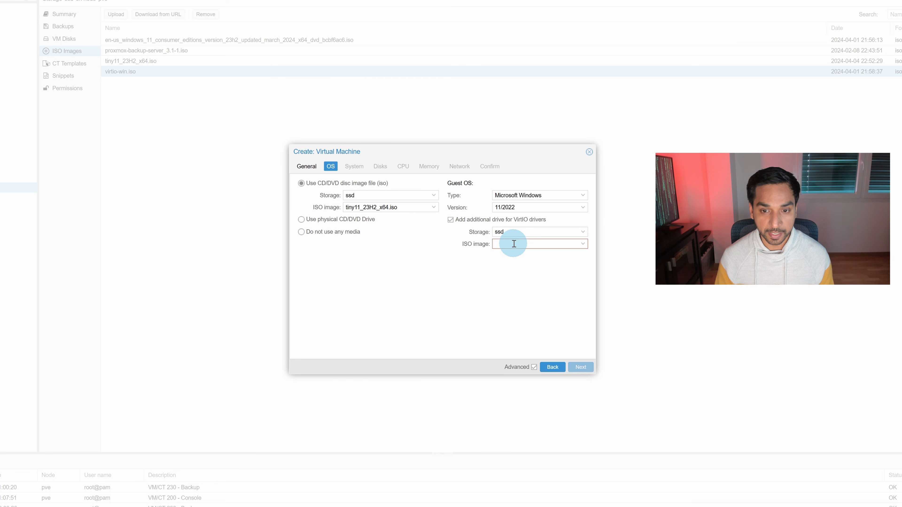
click(514, 244)
click(512, 299)
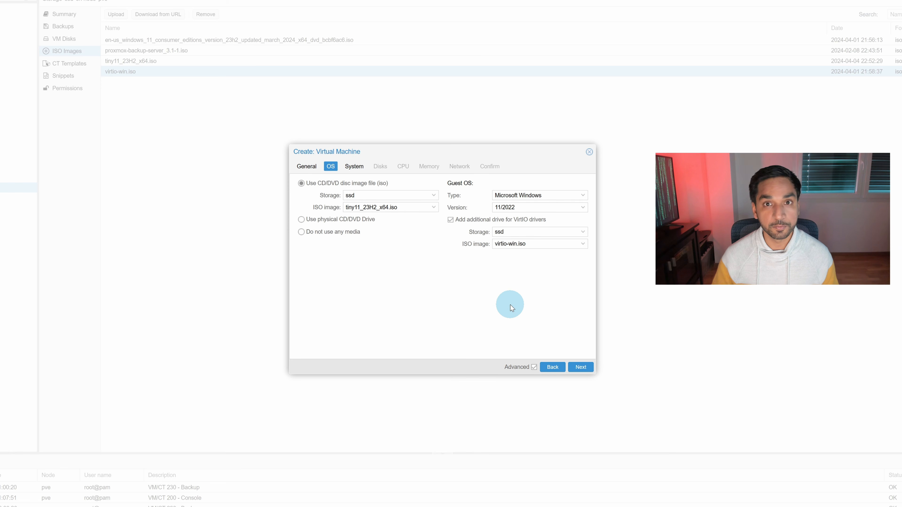
- Proceed to the system settings and set the EFI disk storage to local-zfs
click(584, 370)
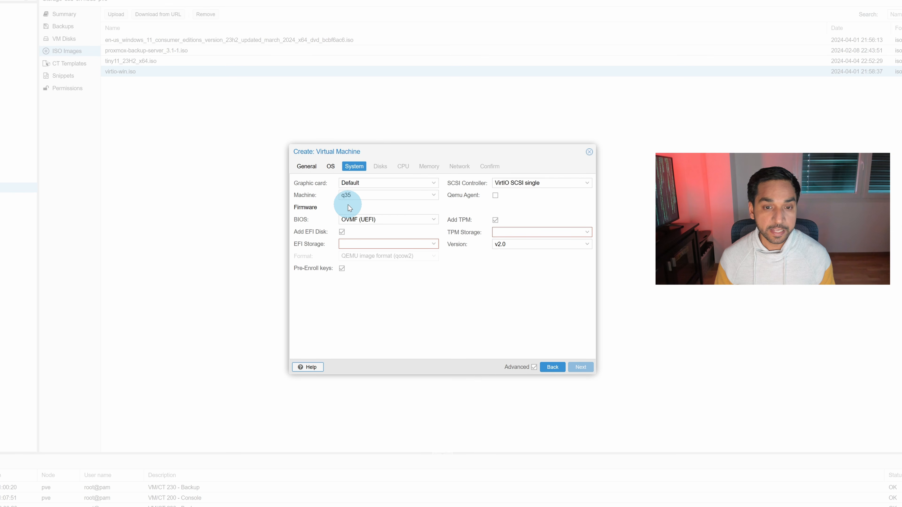
click(360, 245)
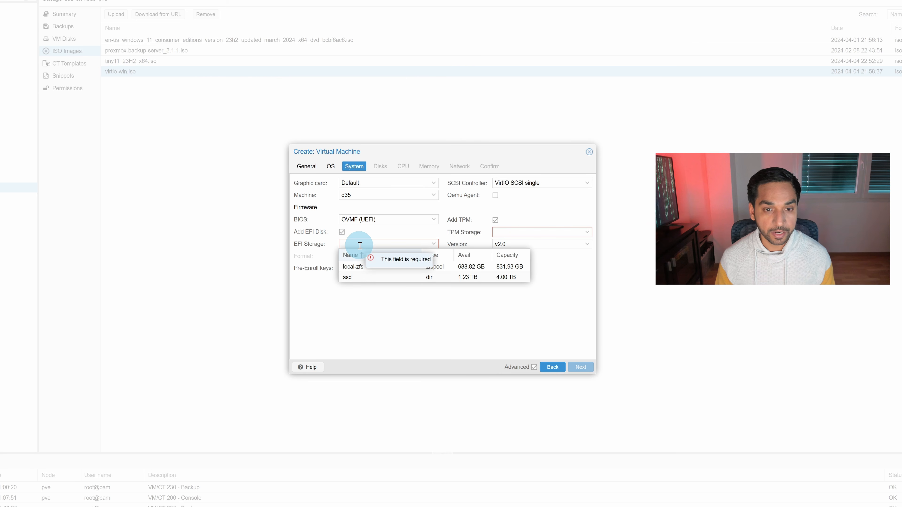
click(369, 272)
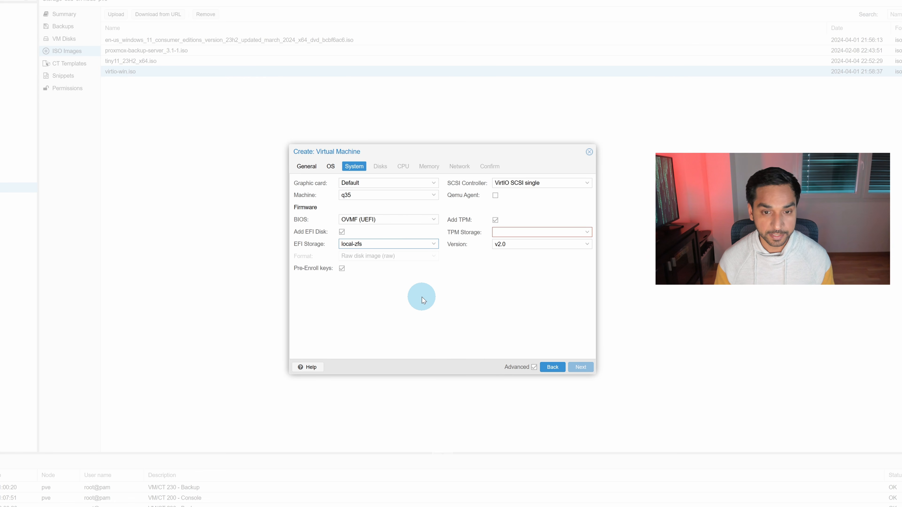
- Set the SCSI controller to VirtIO SCSI single and enable the Qemu Agent
click(534, 186)
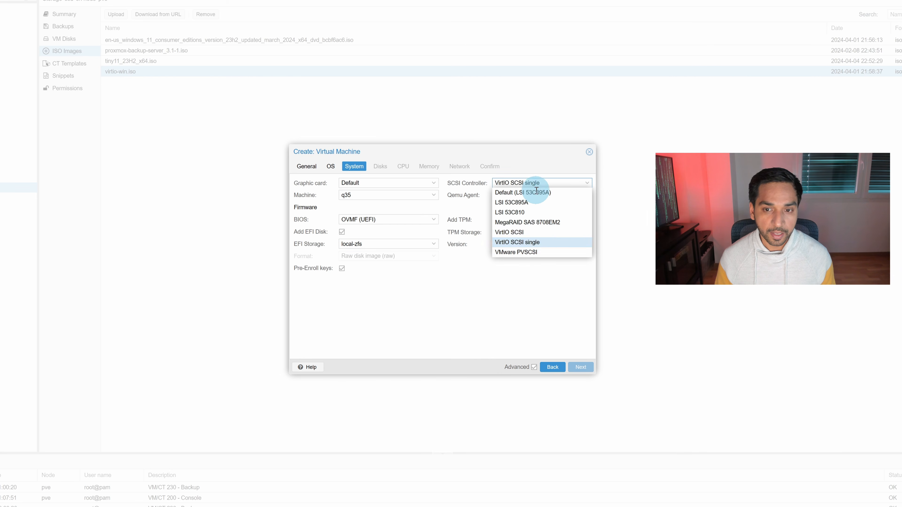
click(540, 233)
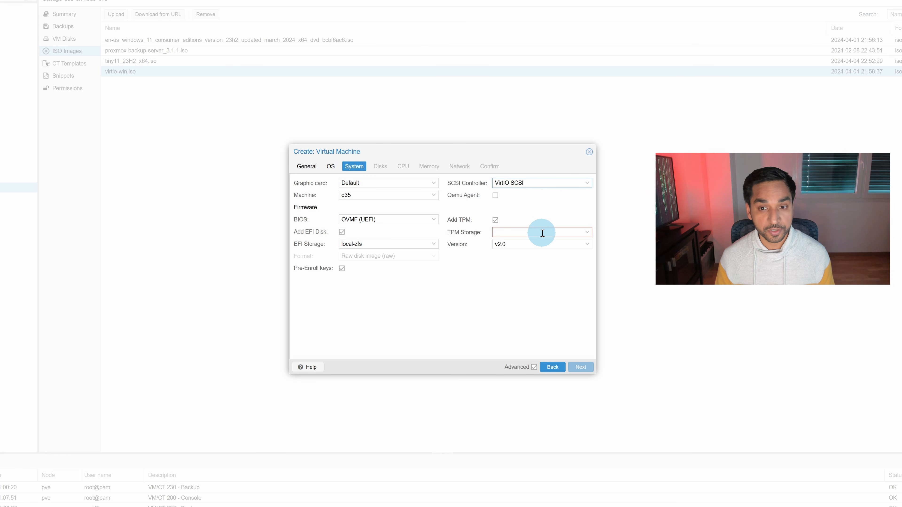
click(527, 182)
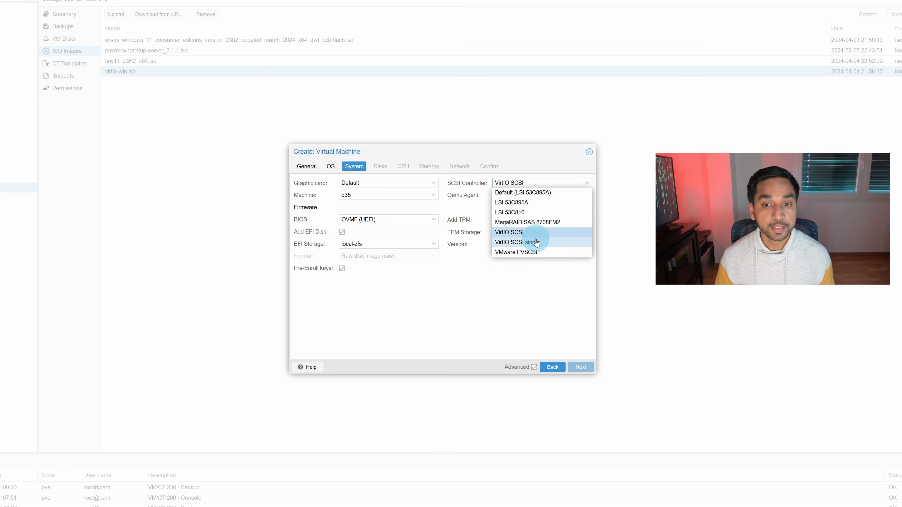
click(536, 243)
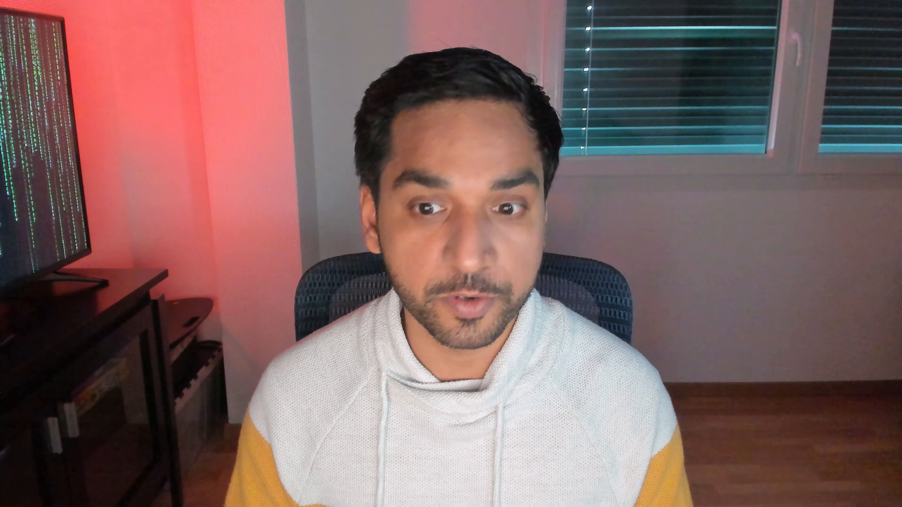
- Set the TPM storage to local-zfs and proceed to the disk settings
click(518, 233)
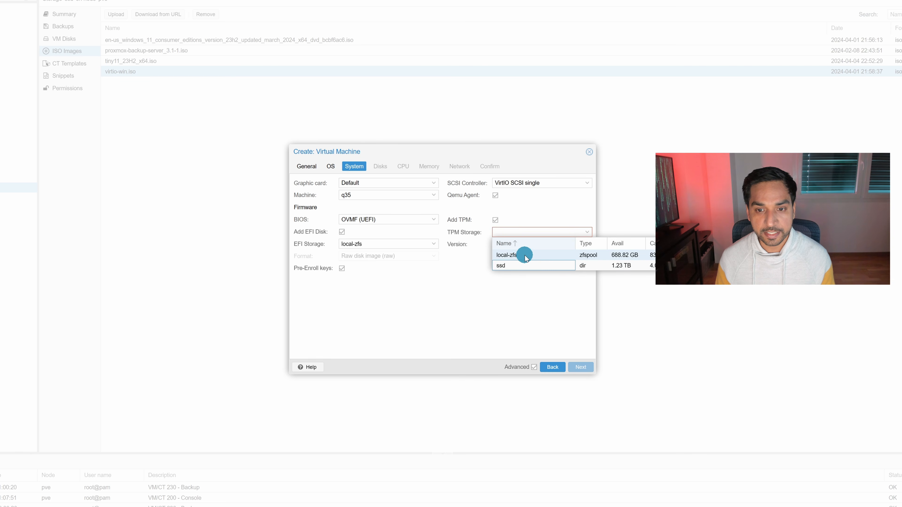
click(525, 257)
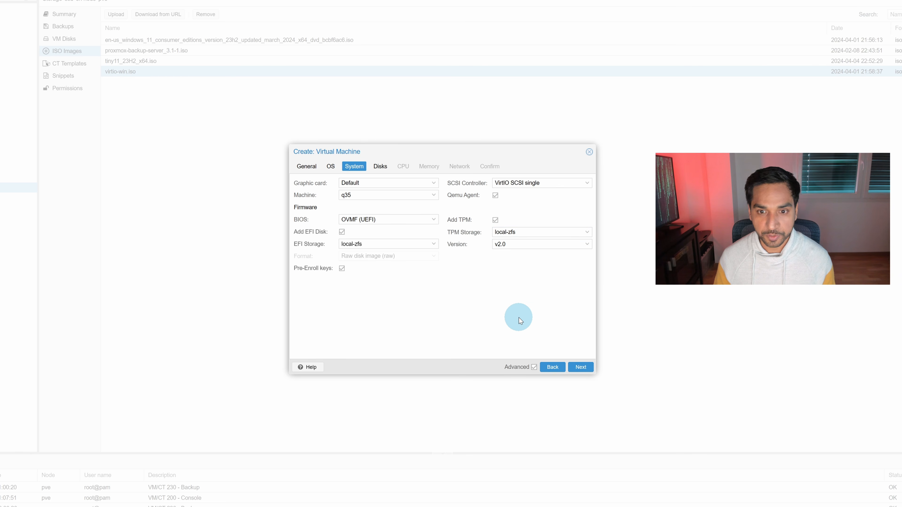
click(581, 368)
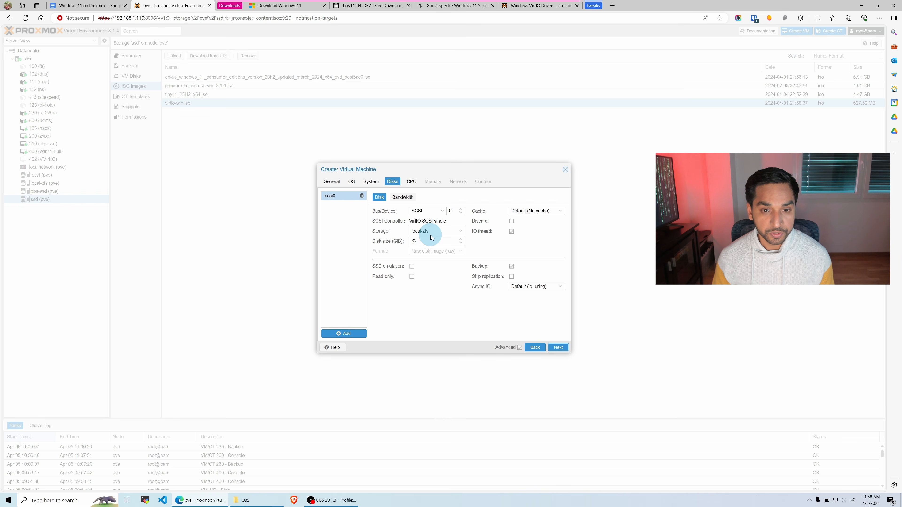
- Set the scsi0 disk to 72 GB on local-zfs storage and enable Discard
click(432, 232)
click(437, 250)
click(433, 241)
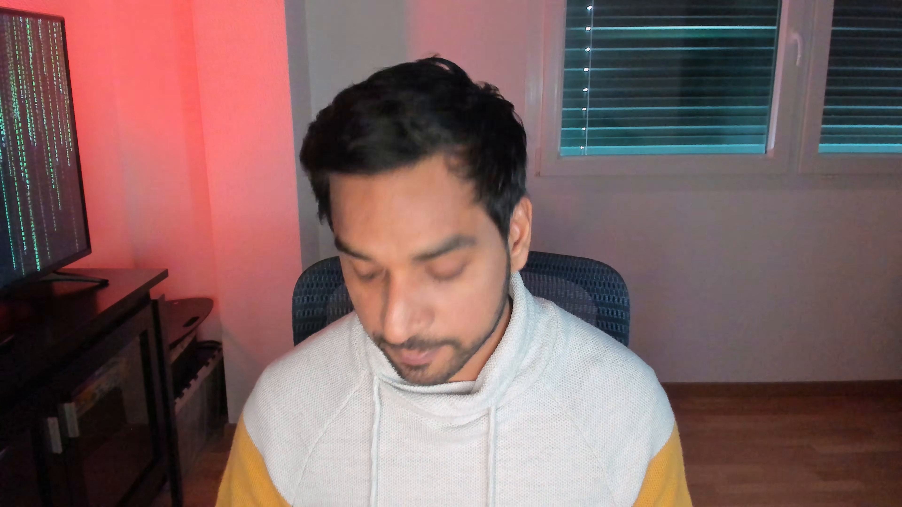
click(406, 242)
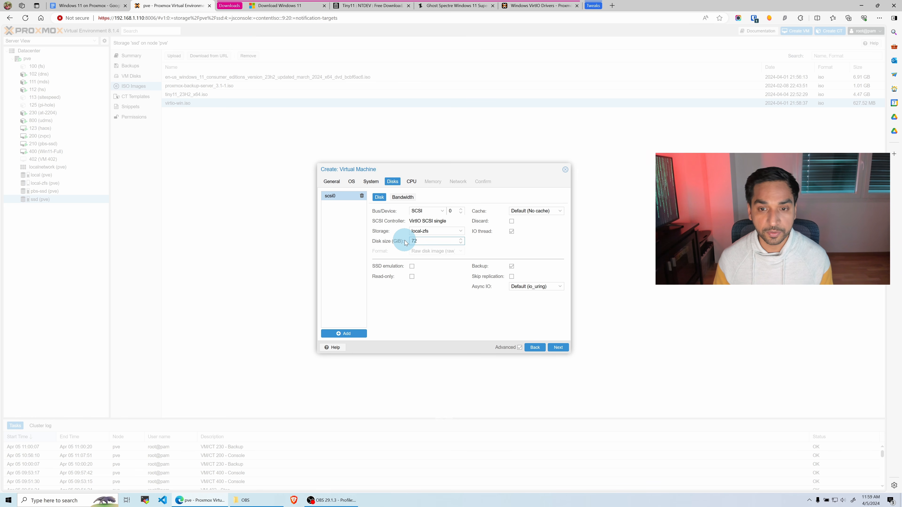
click(512, 221)
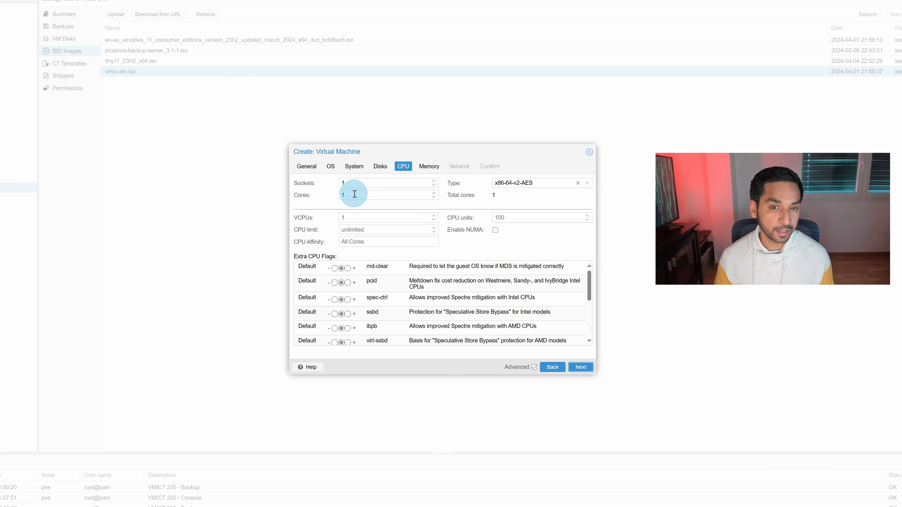
- Set the virtual machine's CPU core count to 8
drag(355, 194, 336, 197)
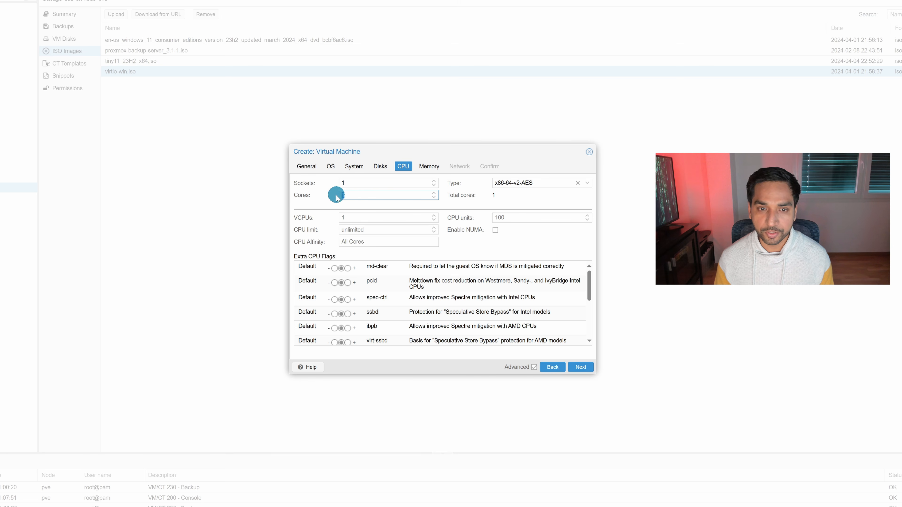
text(8)
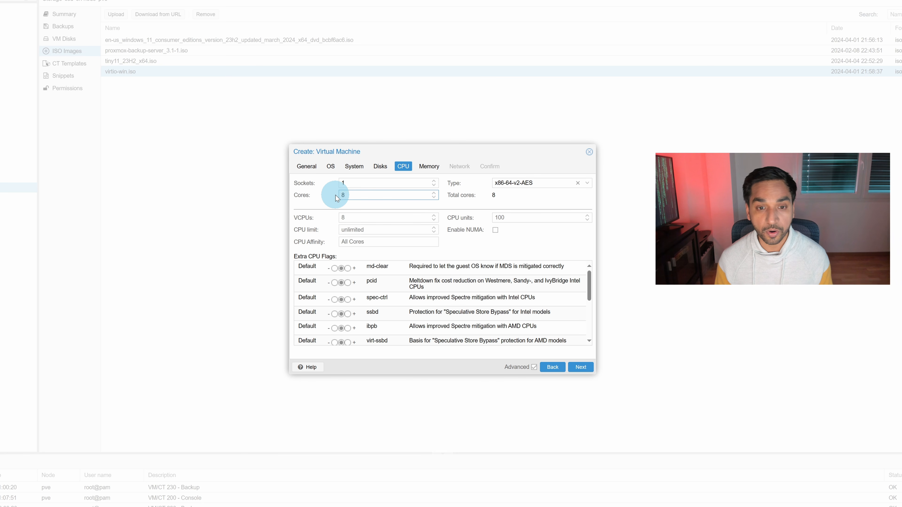
- Set the virtual machine's CPU type to host and proceed to the memory settings
click(534, 183)
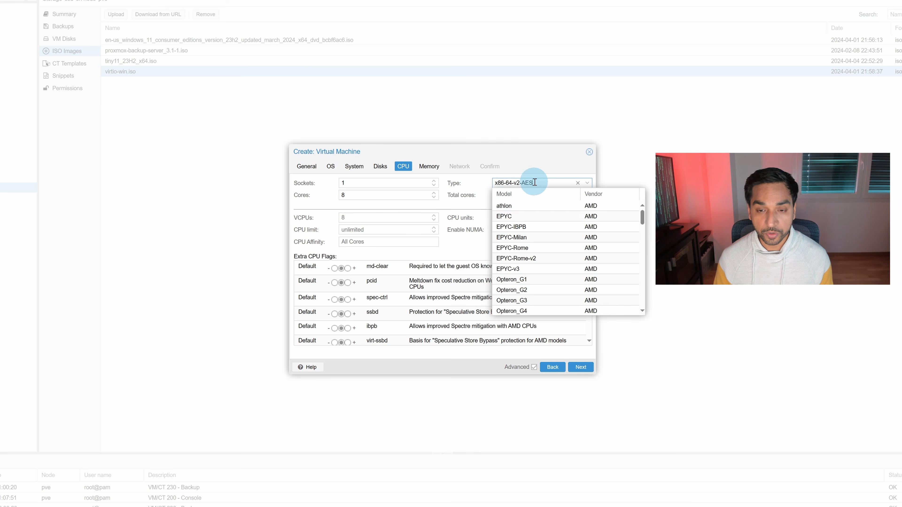
drag(642, 216, 637, 312)
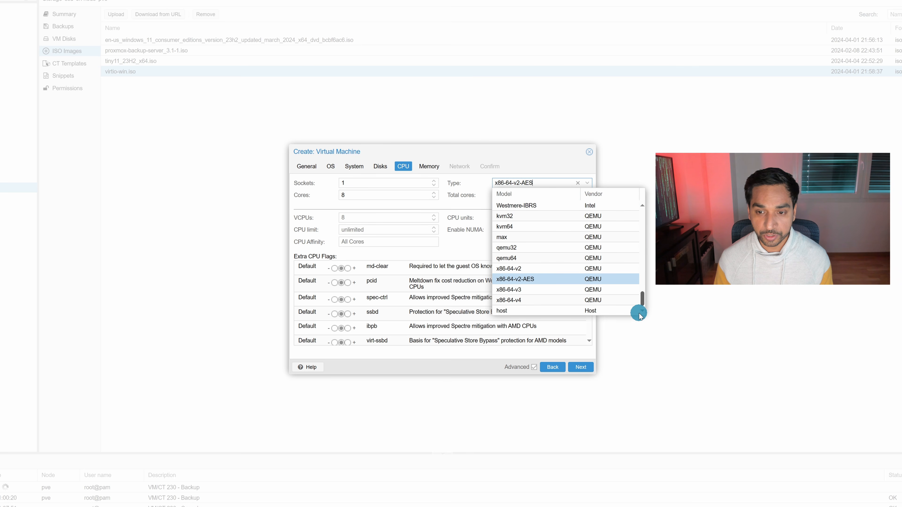
click(600, 311)
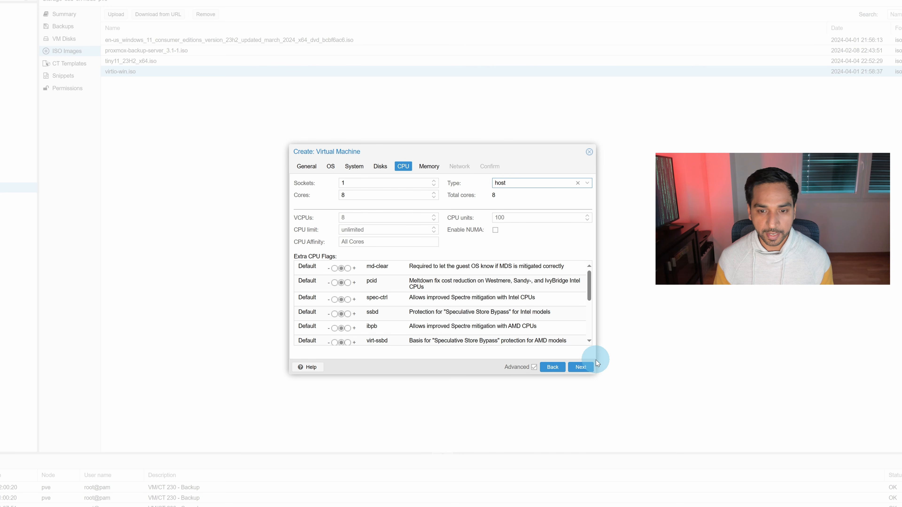
click(581, 366)
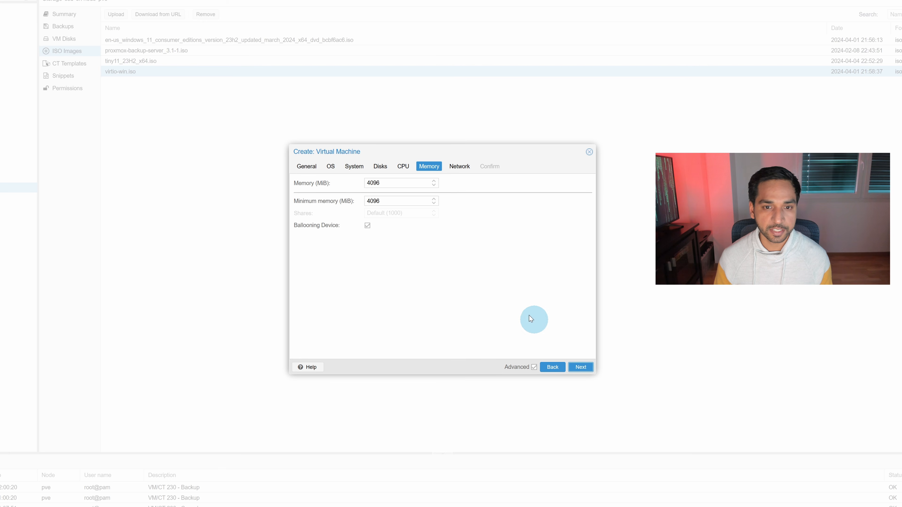
- Set the memory to 8192 MiB and accept the network settings with bridge vmbr0 and the VirtIO model
double_click(391, 183)
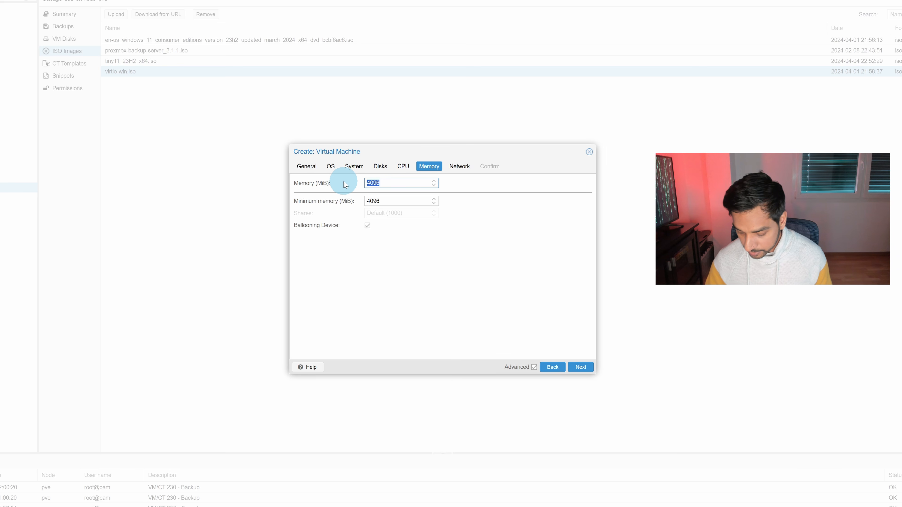
text(8192)
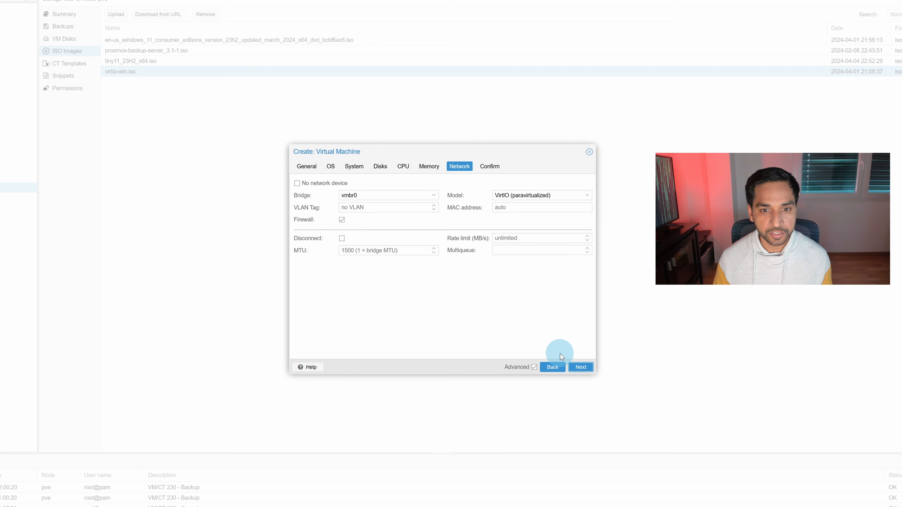
click(586, 369)
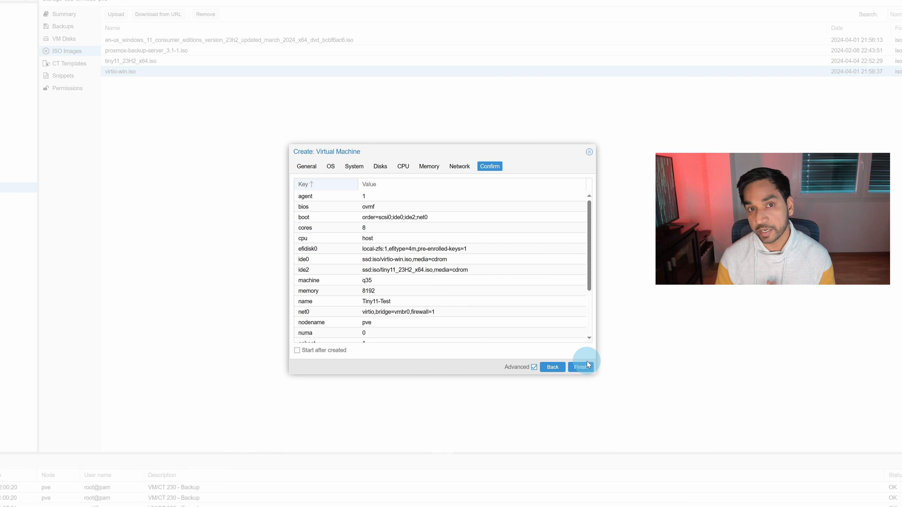
- Create the virtual machine with Start after created enabled, and open the console of VM 403
click(297, 351)
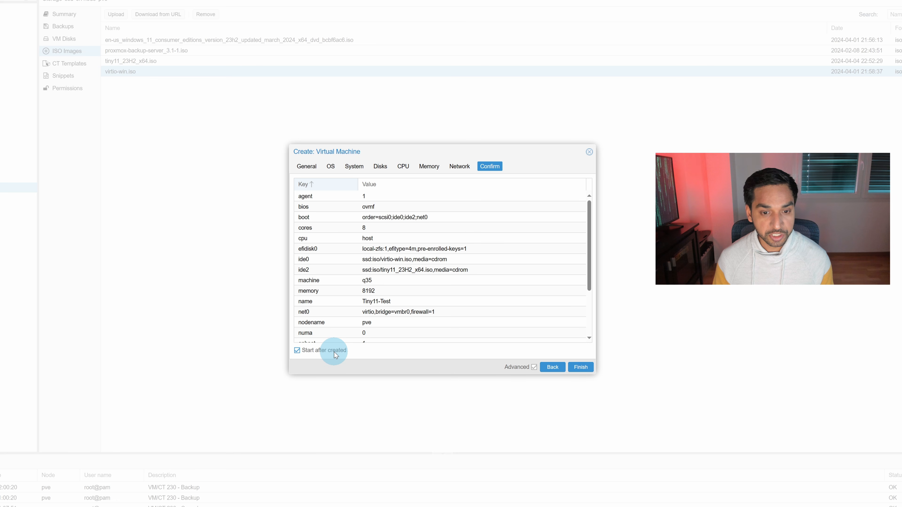
click(585, 368)
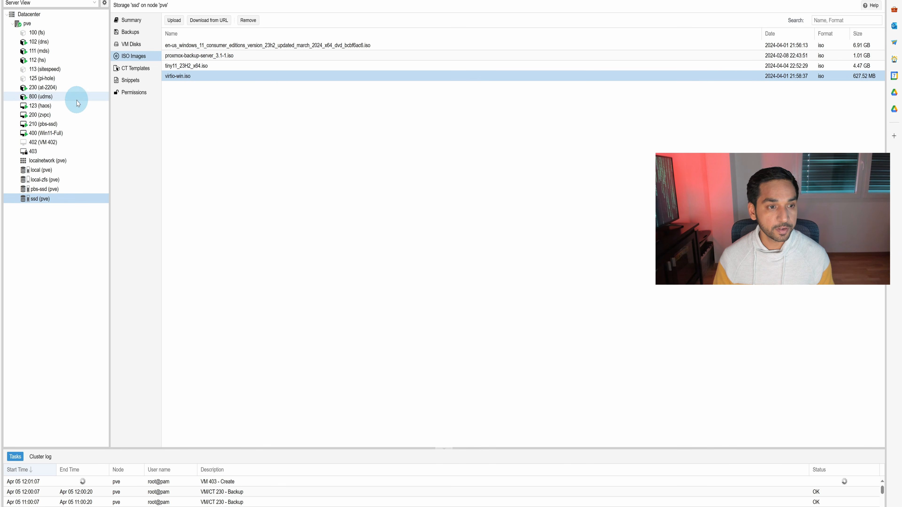
click(62, 153)
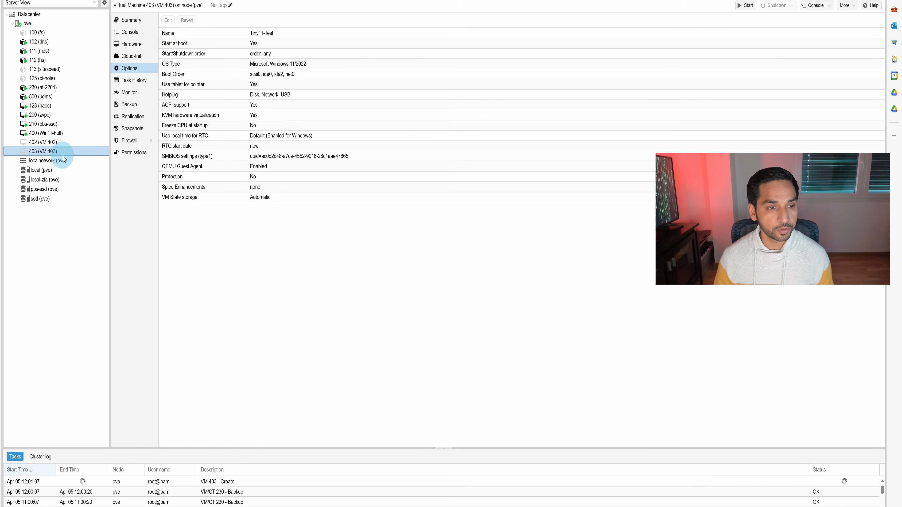
click(130, 35)
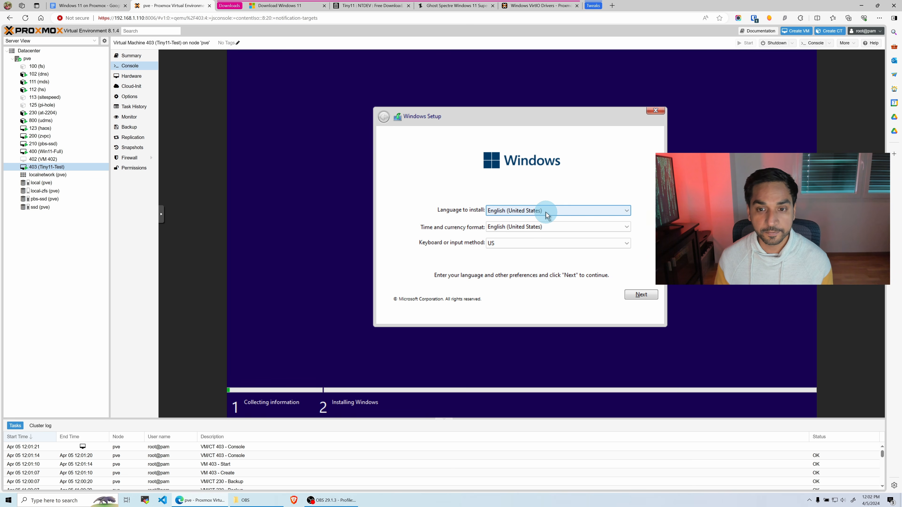
- Choose English (United States) as the time and currency format in Windows Setup and accept the Microsoft license terms
click(551, 227)
scroll(549, 166, up, 1)
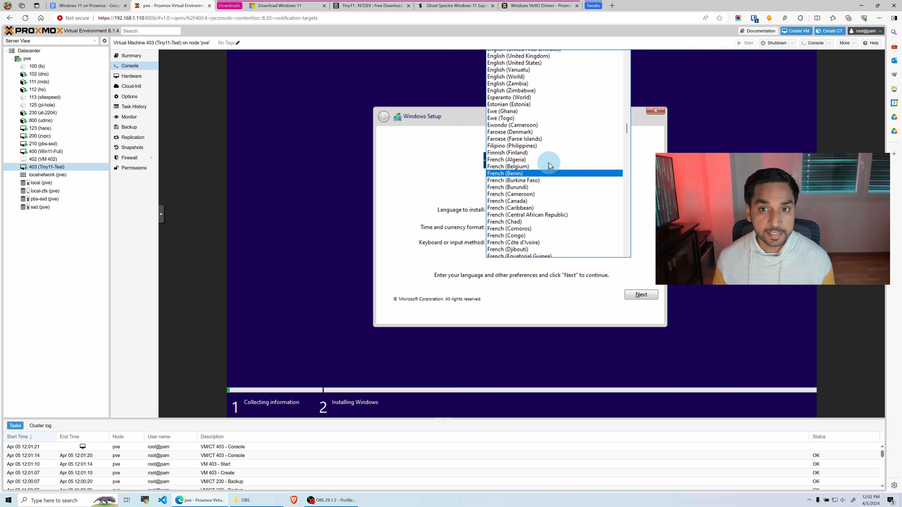
scroll(550, 166, up, 1)
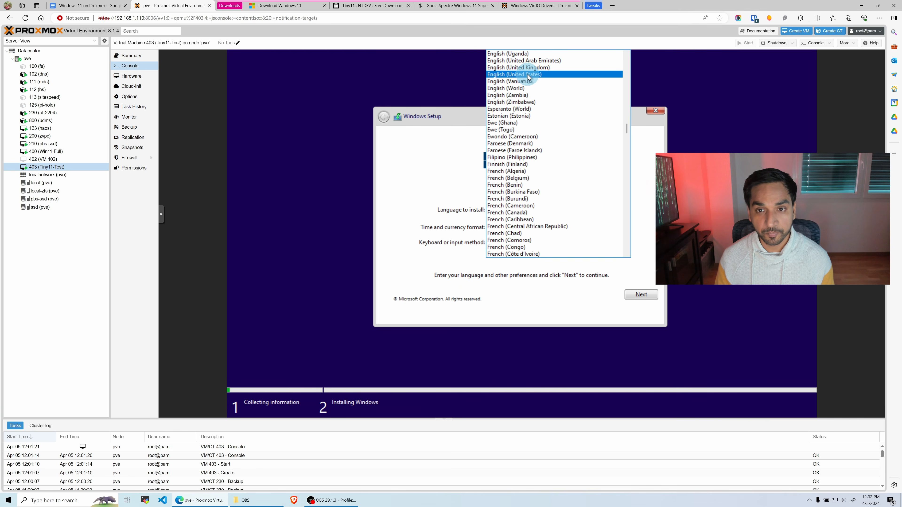
click(529, 75)
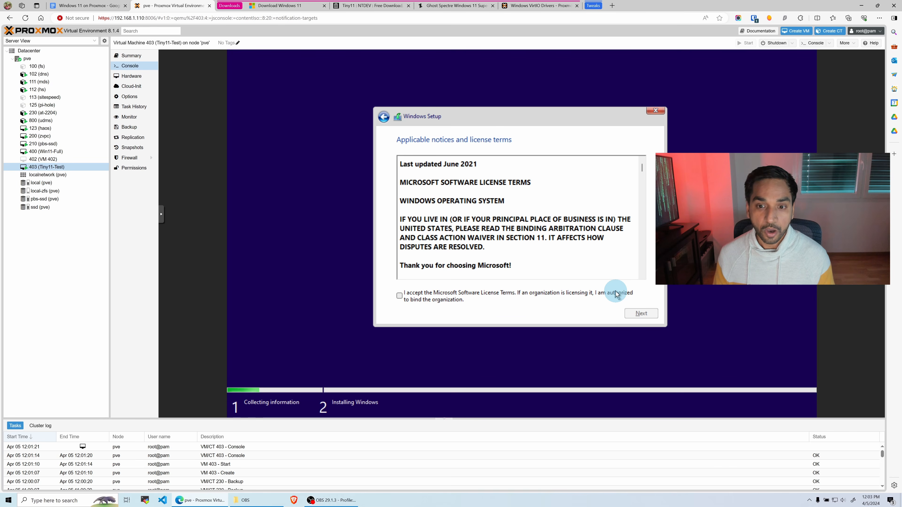
click(624, 294)
click(651, 316)
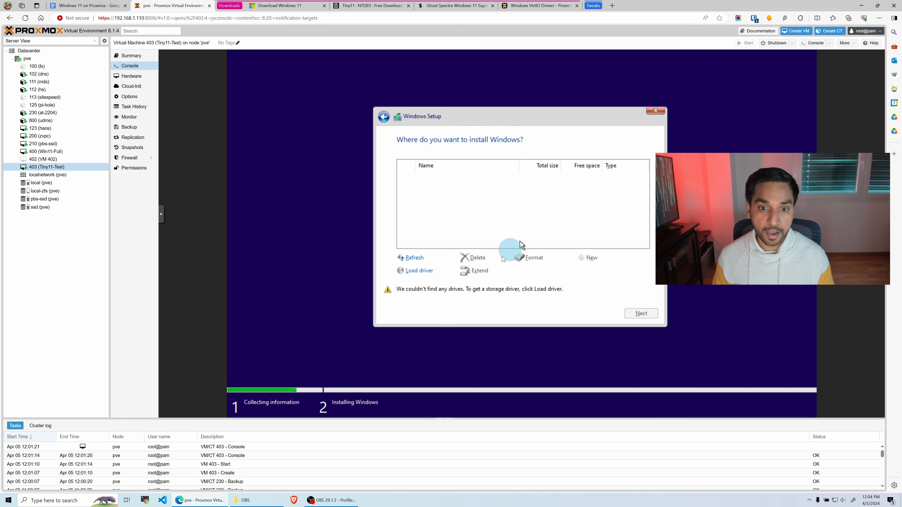
- Load the Red Hat VirtIO SCSI pass-through controller driver from the amd64\w11 folder on the virtio-win CD drive
click(419, 270)
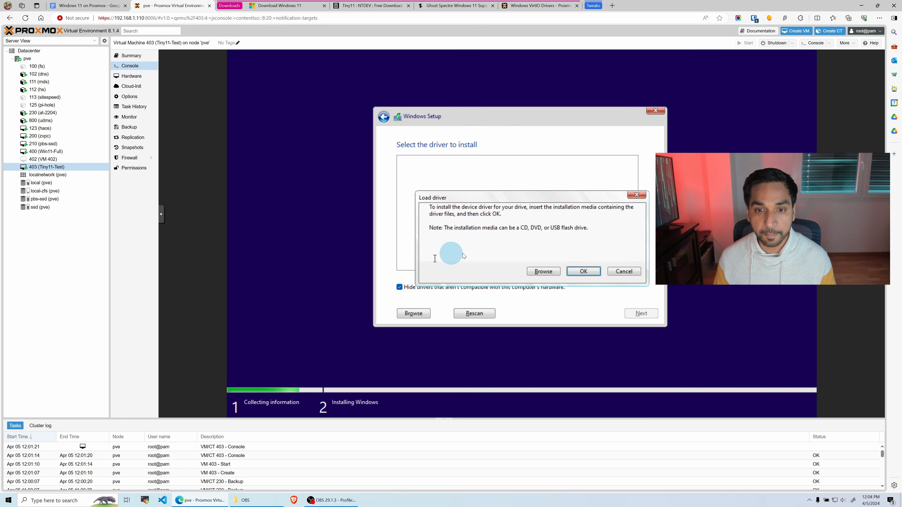
click(553, 275)
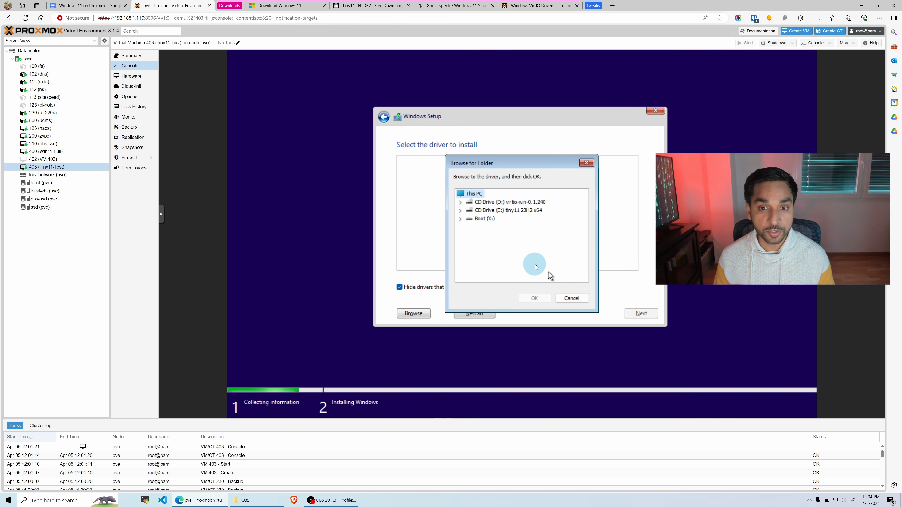
click(461, 203)
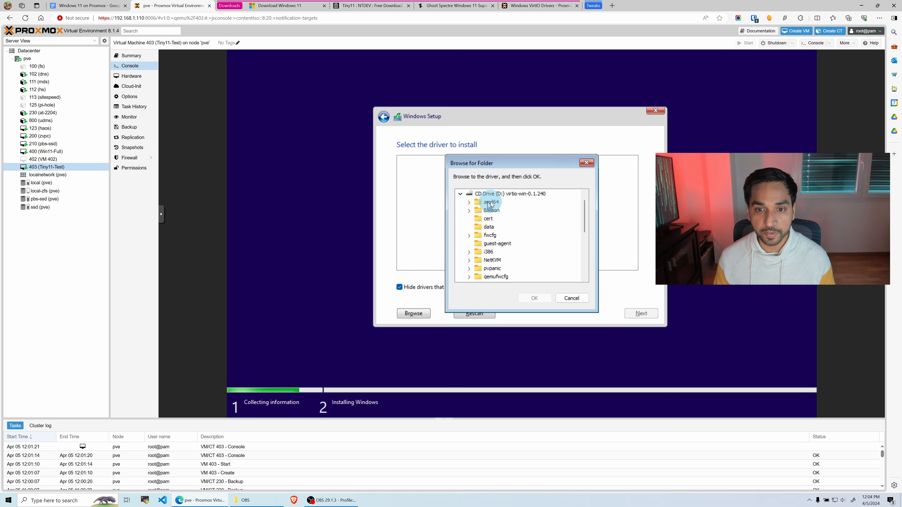
click(469, 202)
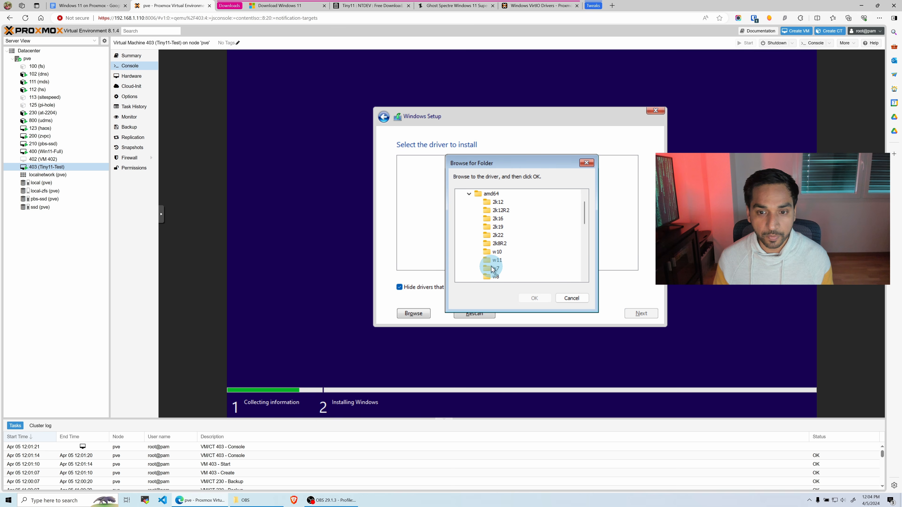
click(482, 260)
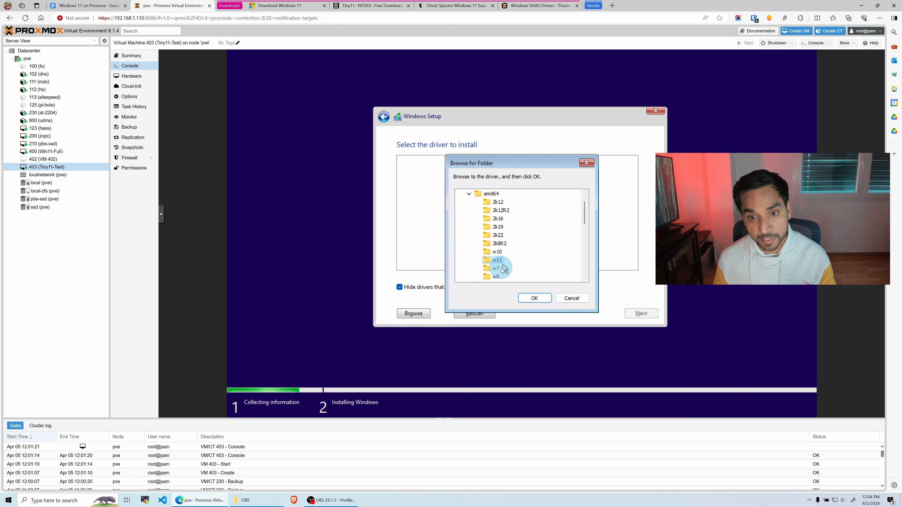
click(534, 299)
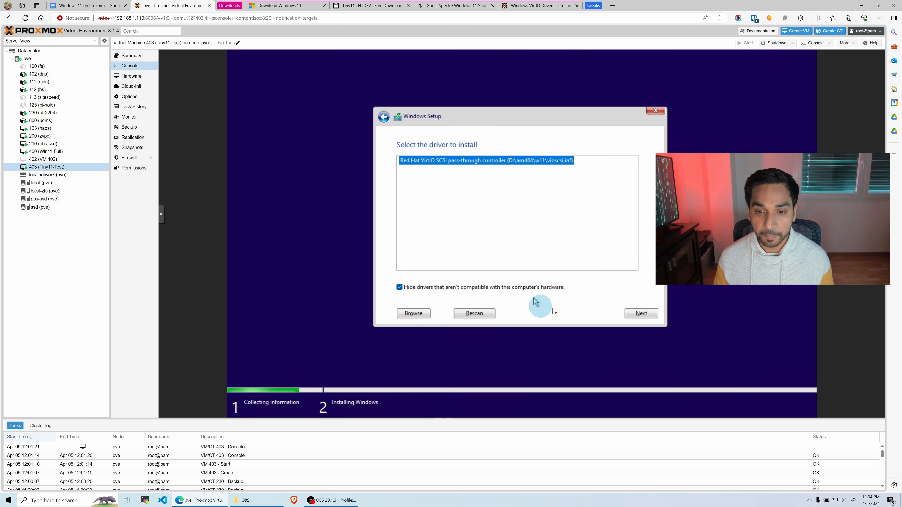
click(637, 312)
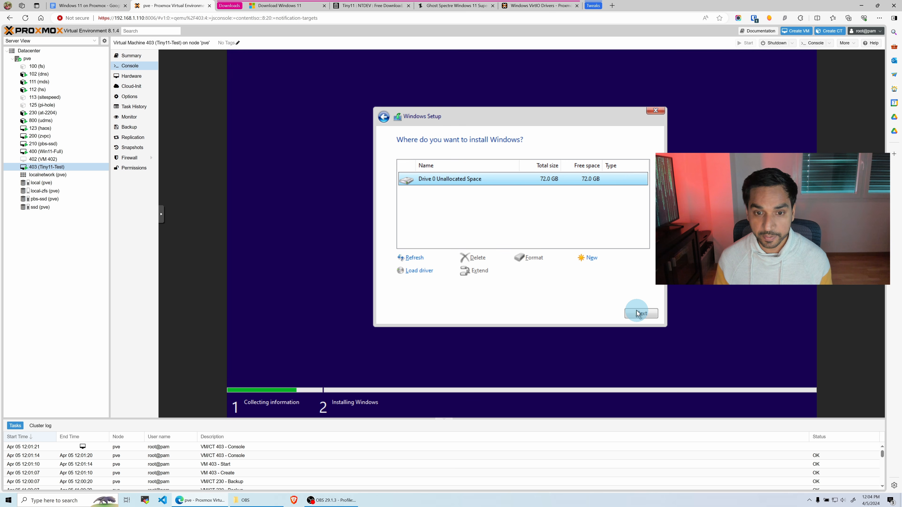
- Create a 73728 MB partition from Drive 0's unallocated space and allow the additional system partitions
click(593, 260)
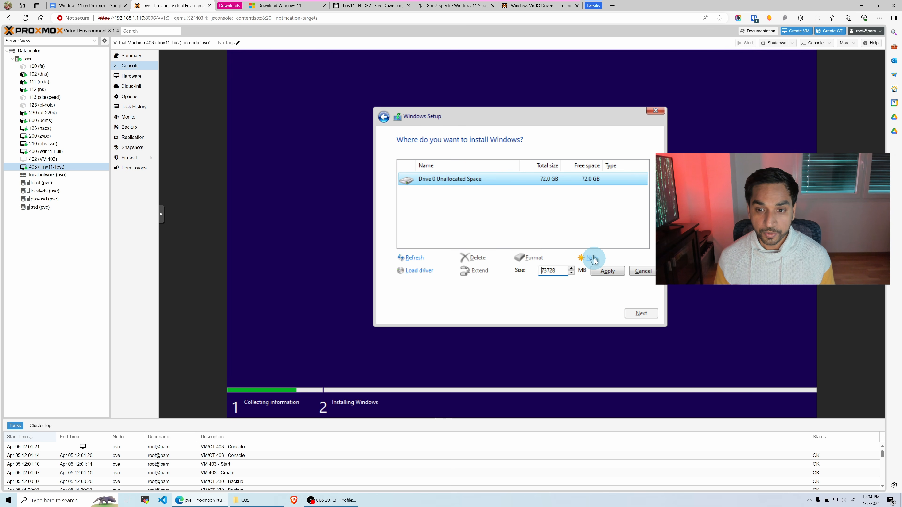
click(607, 276)
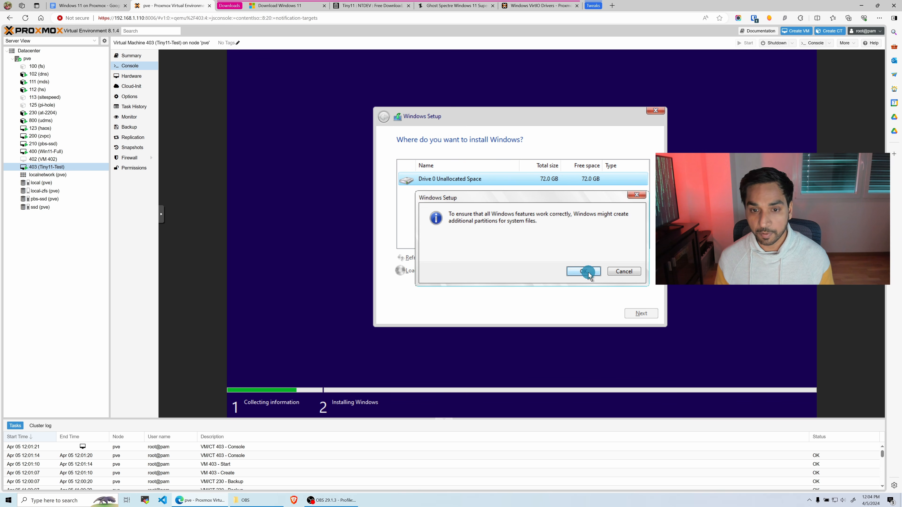
click(589, 273)
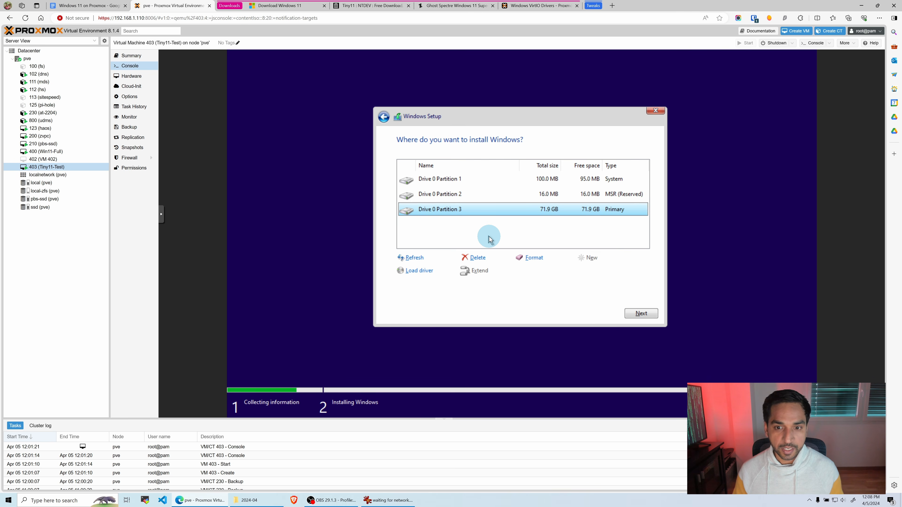
- Load the Red Hat VirtIO Ethernet Adapter driver from the NetKVM\w11\amd64 folder on the virtio-win CD drive
click(418, 272)
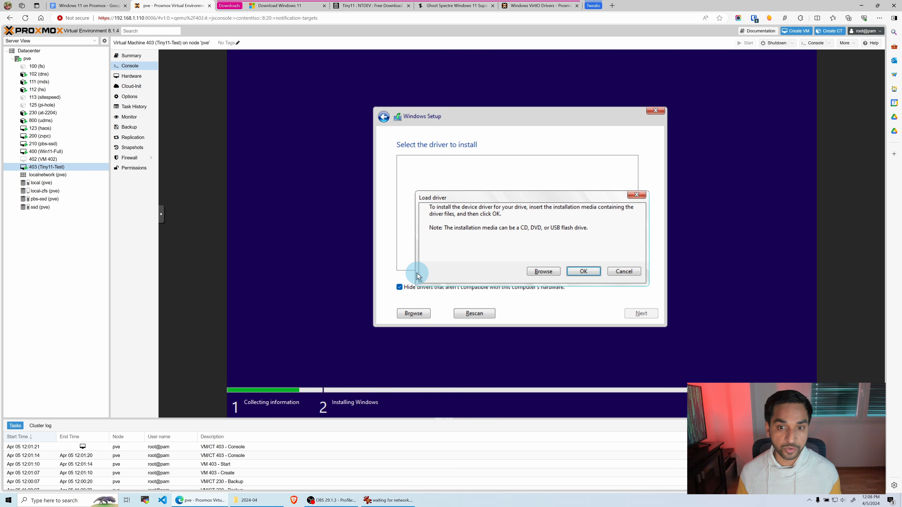
click(544, 271)
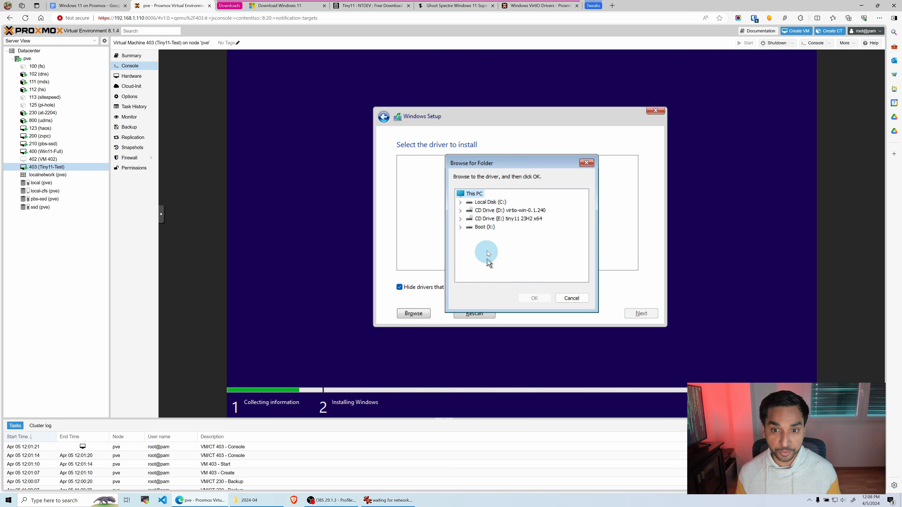
click(460, 211)
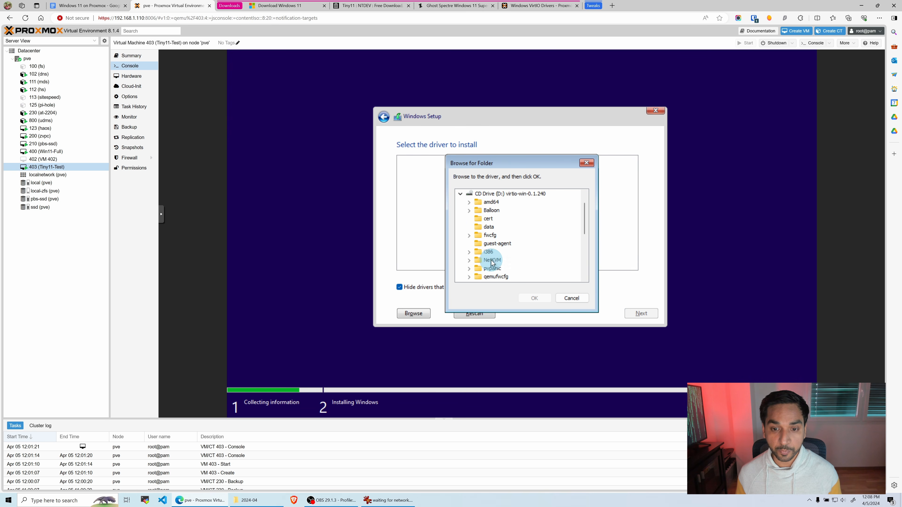
click(469, 261)
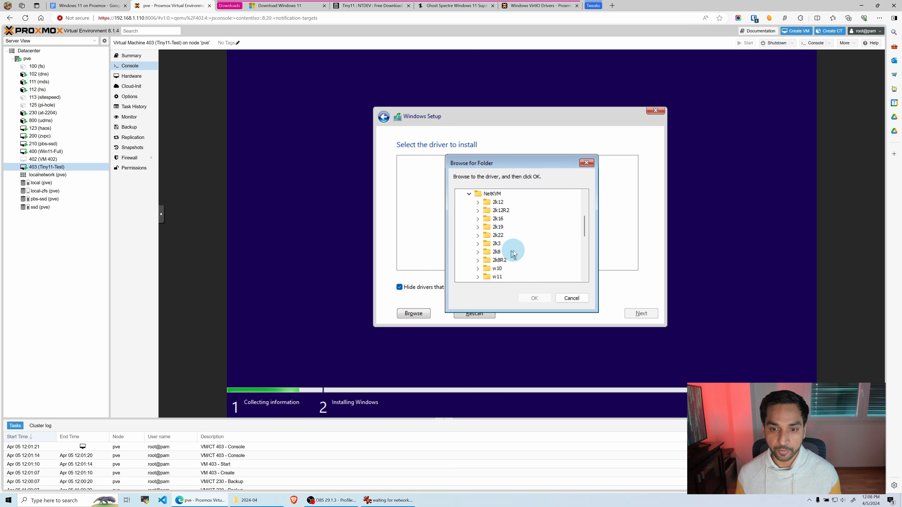
click(477, 277)
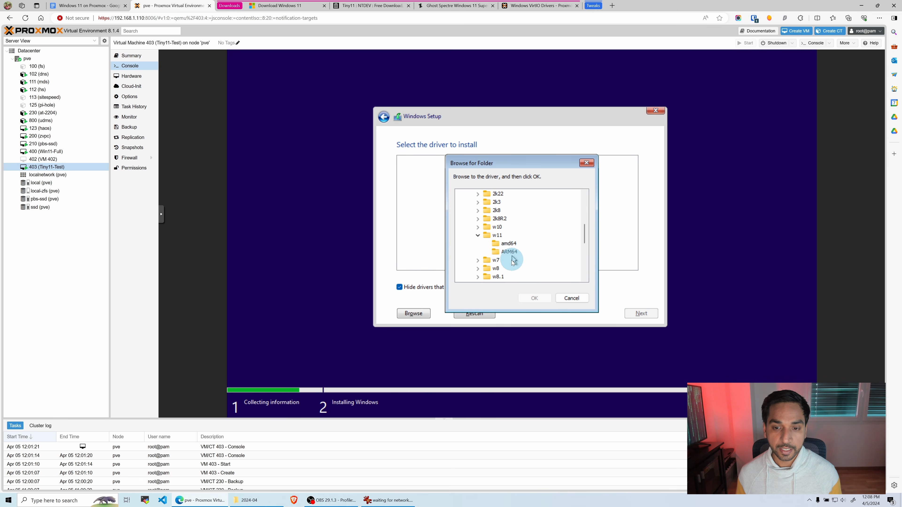
click(501, 245)
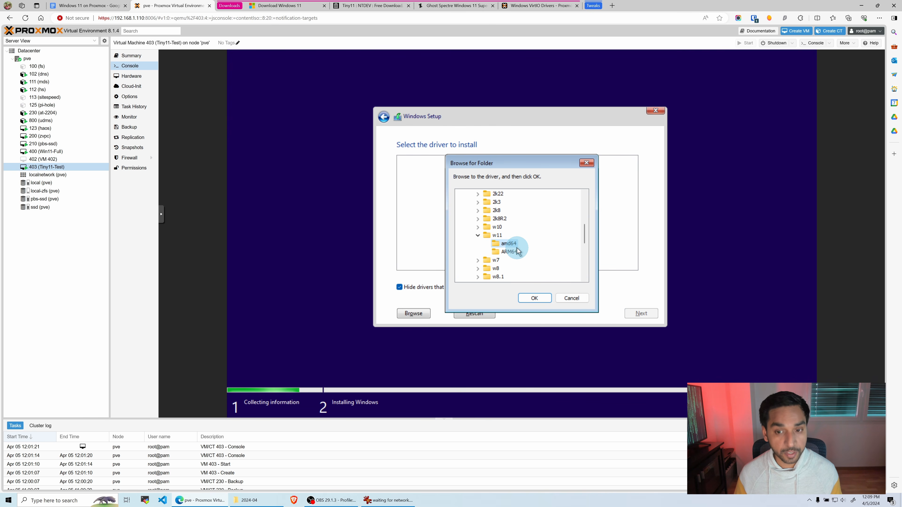
click(529, 298)
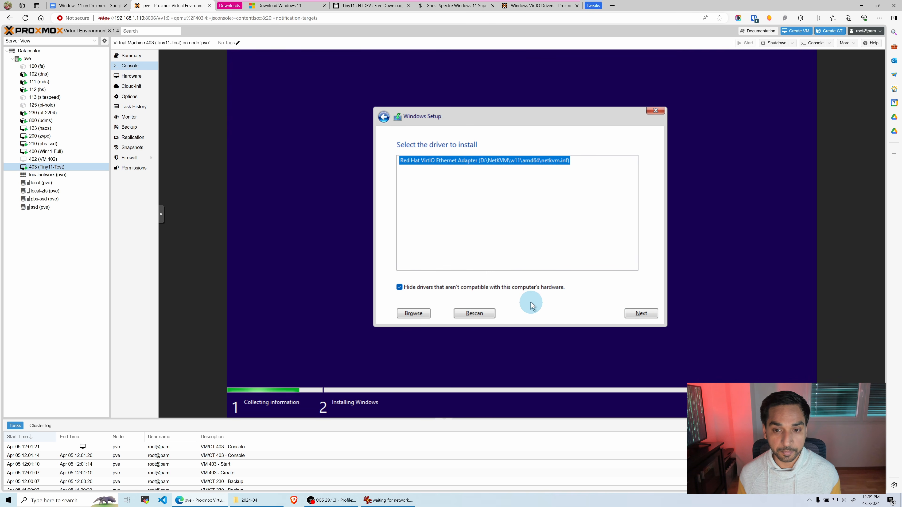
click(643, 314)
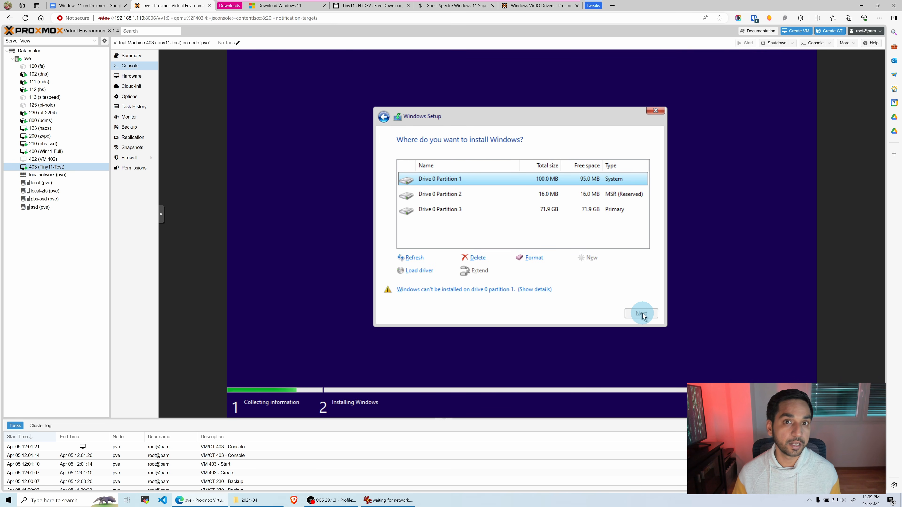
- Select Drive 0 Partition 3 as the install location and start the Windows installation
click(532, 213)
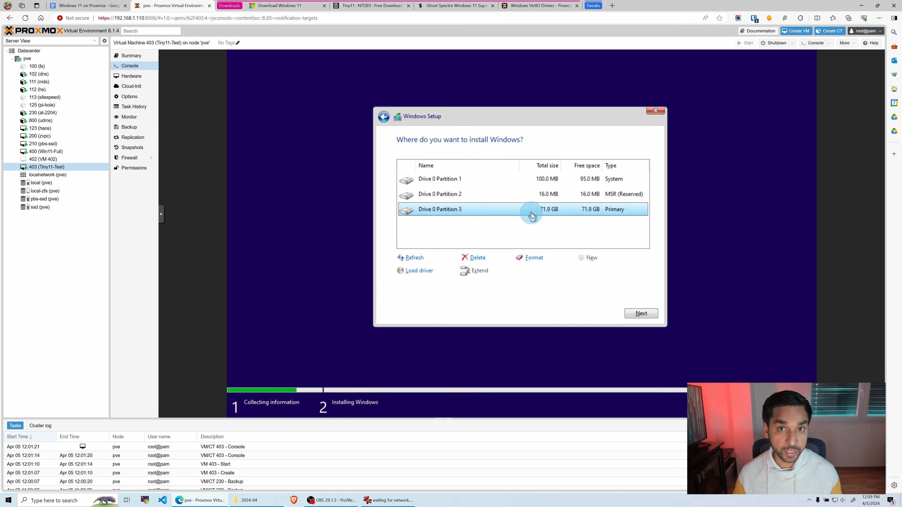
click(642, 314)
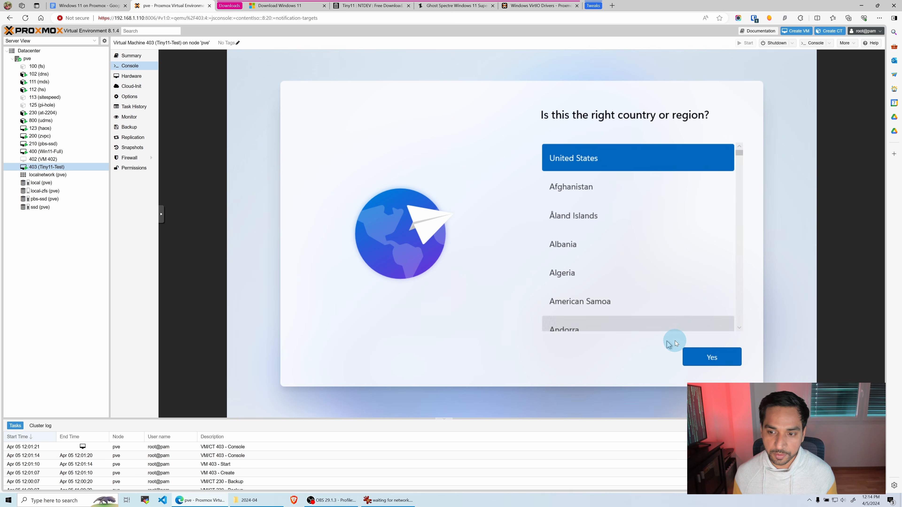
- Set the region to United States with the US keyboard layout and skip adding a second layout
click(702, 359)
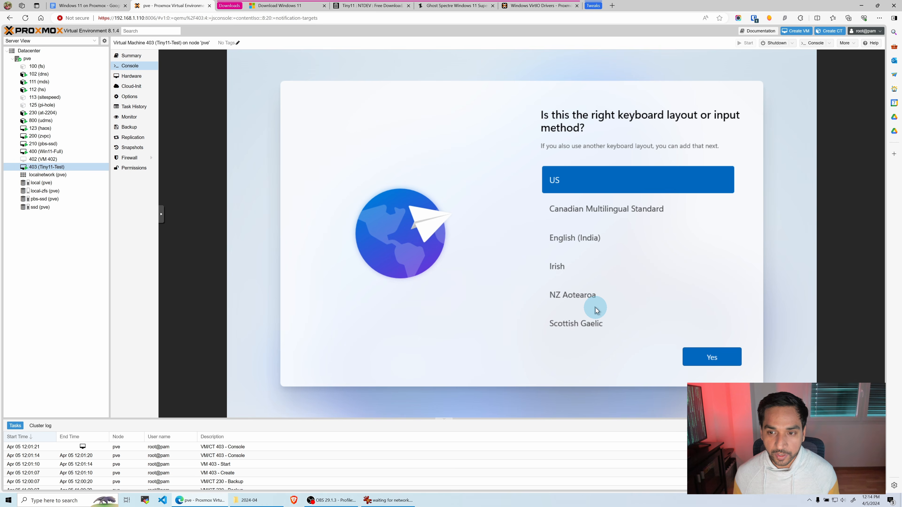
click(719, 357)
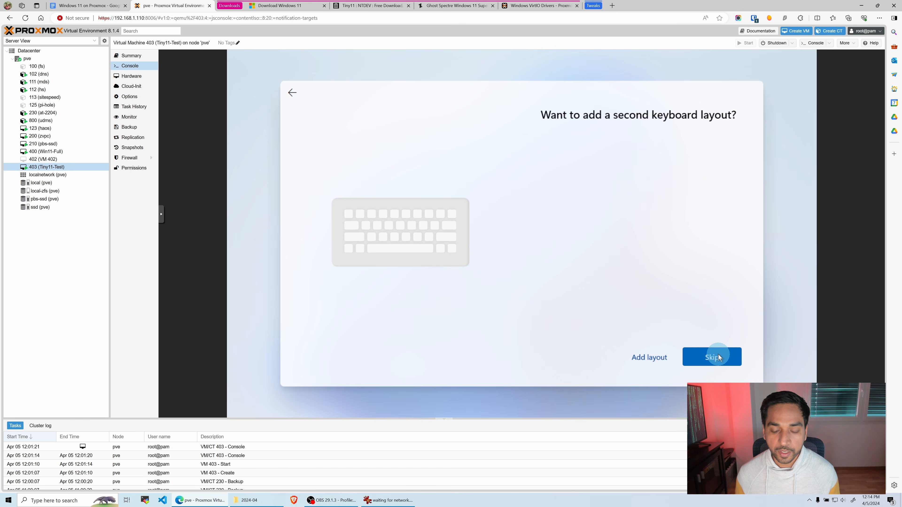
click(705, 354)
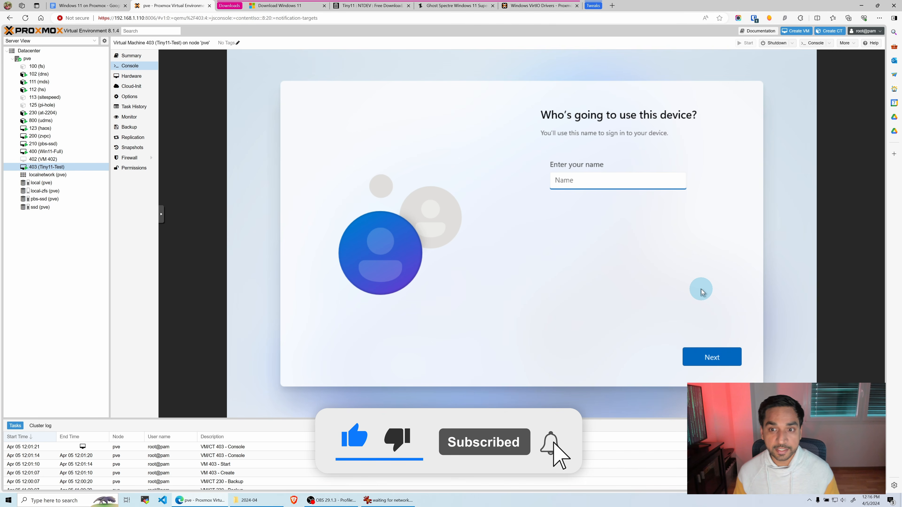
- Create the local account by entering the user's name, then the account password and its confirmation
text(Anand)
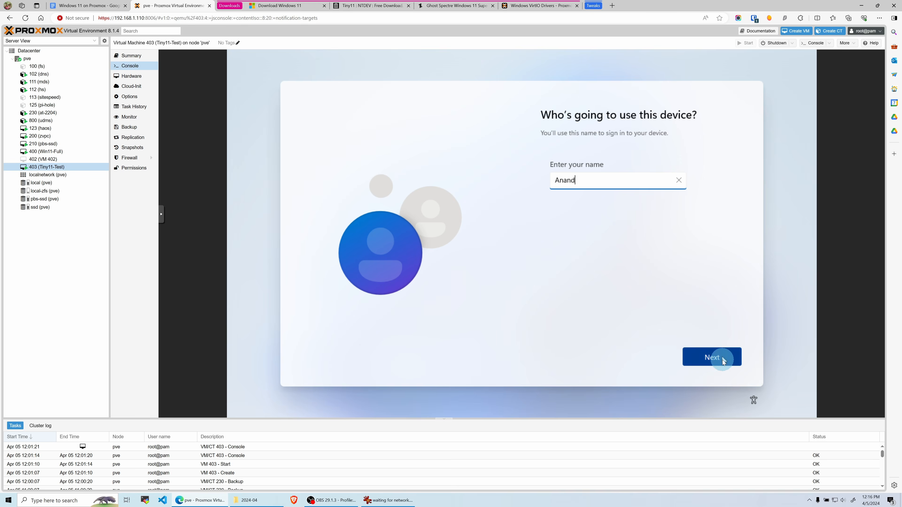
click(723, 358)
text(aaaaa)
click(722, 360)
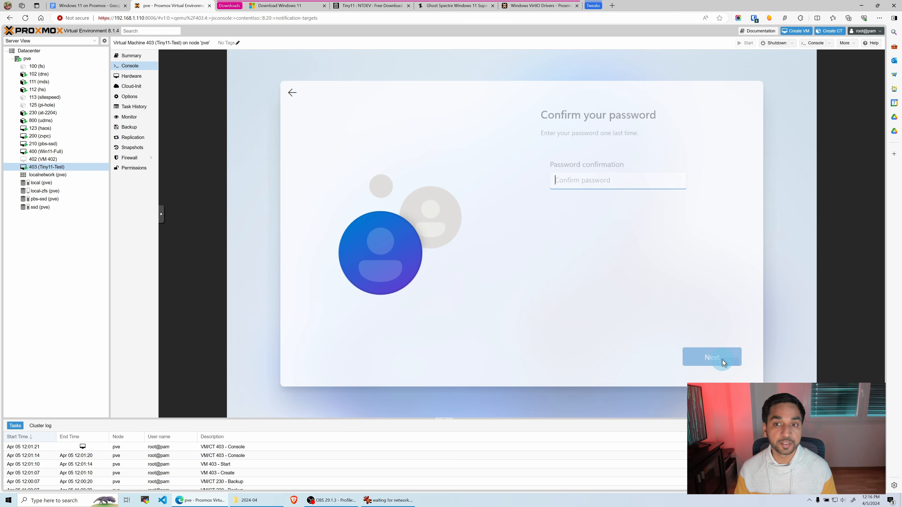
text(aaaaa)
click(723, 360)
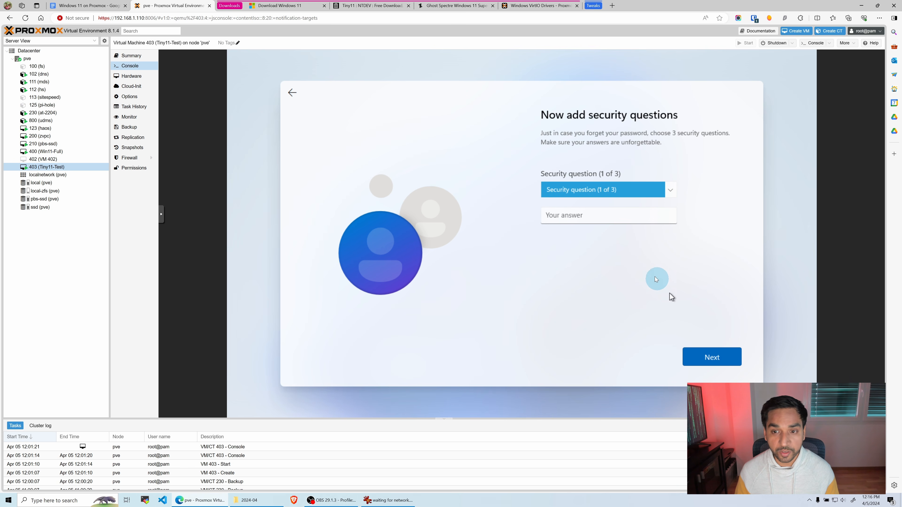
- Choose "What was your first pet's name?" as the first security question and enter its answer
click(616, 195)
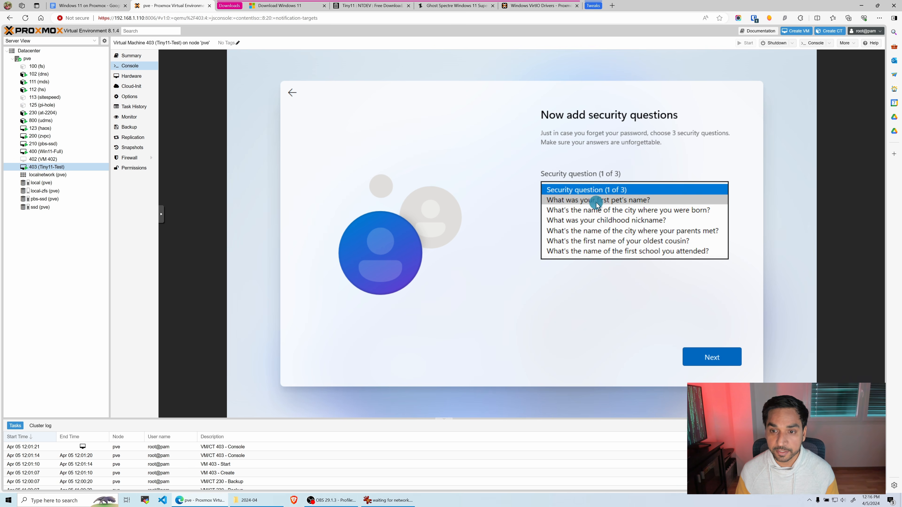
click(599, 206)
click(594, 215)
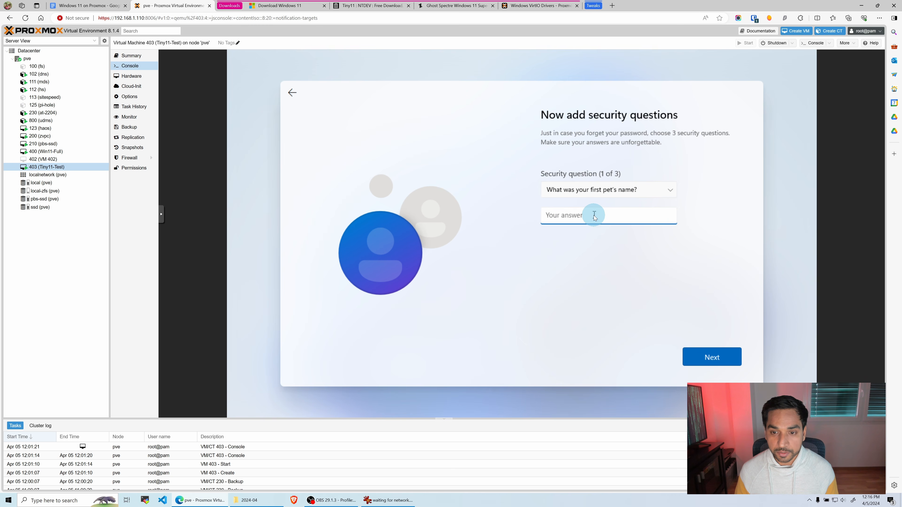
text(1)
click(718, 352)
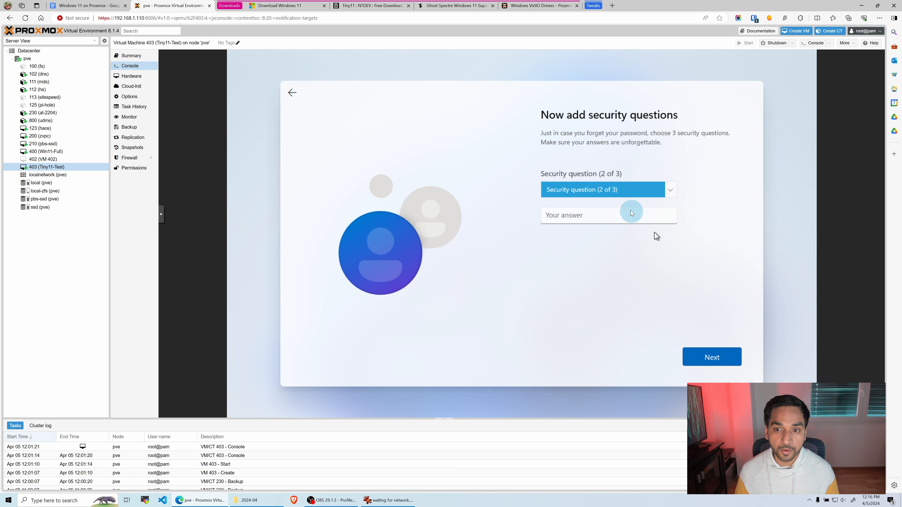
- Choose "What's the name of the city where you were born?" as the second security question and enter its answer
click(623, 193)
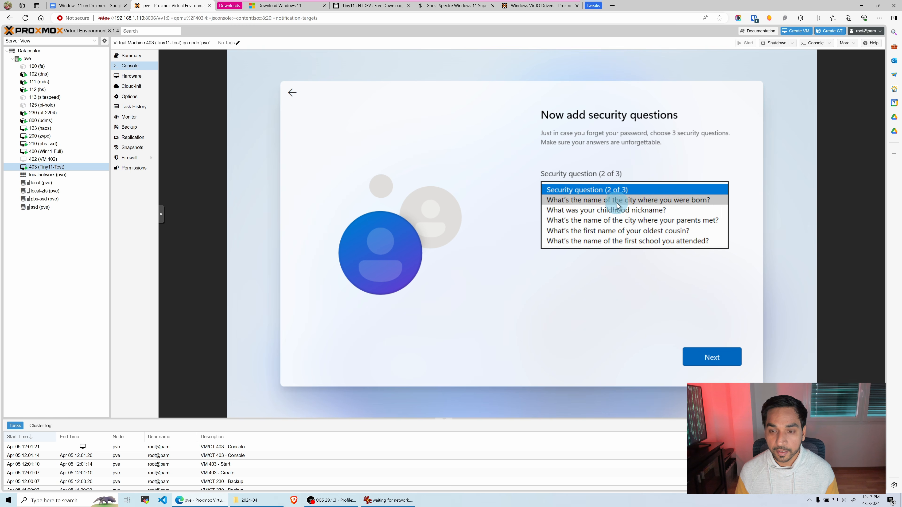
click(617, 202)
click(604, 217)
text(2)
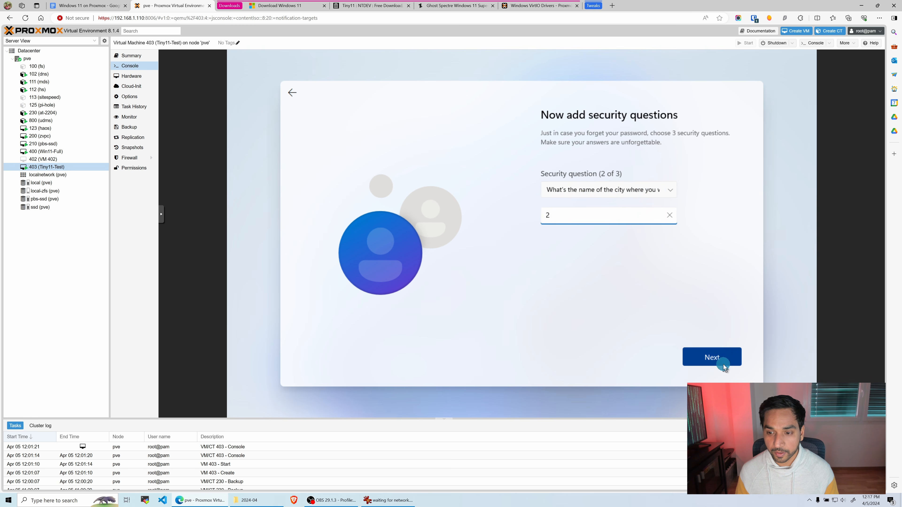
click(723, 365)
- Choose "What's the name of the city where your parents met?" as the third security question and enter its answer
click(640, 221)
click(628, 199)
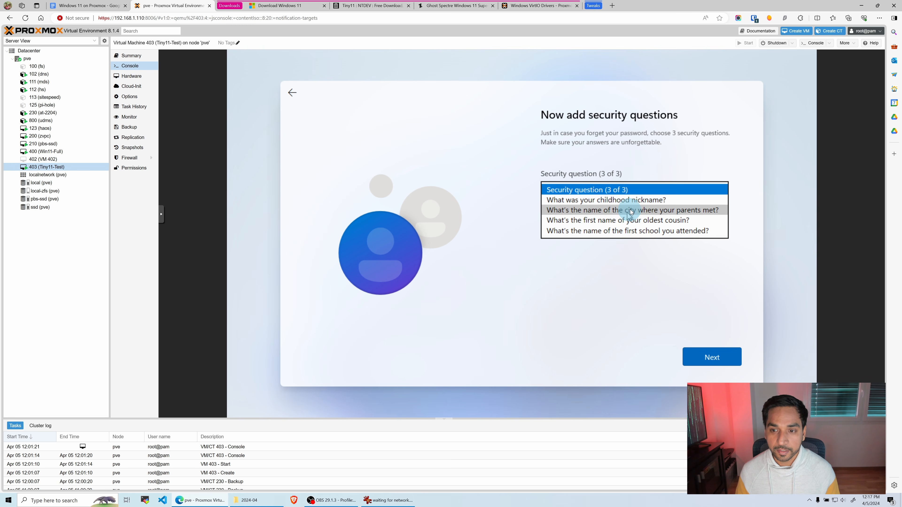
click(626, 207)
click(608, 220)
text(3)
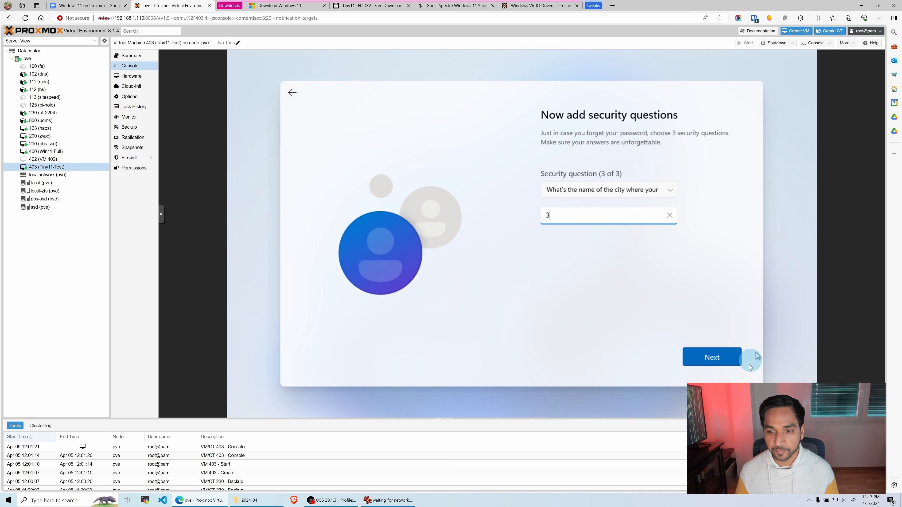
click(715, 365)
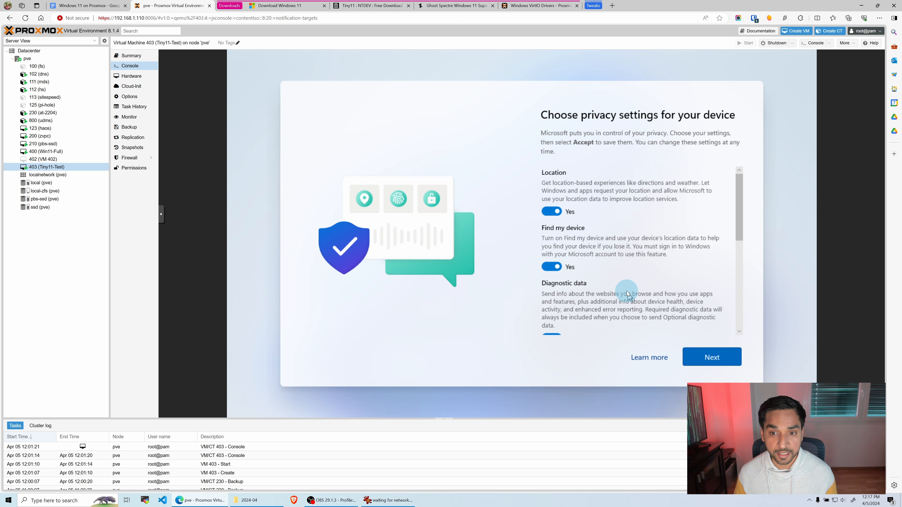
- Turn off Find my device, optional diagnostic data, Inking & typing, Tailored experiences and Advertising ID, and accept the privacy settings
scroll(622, 284, down, 1)
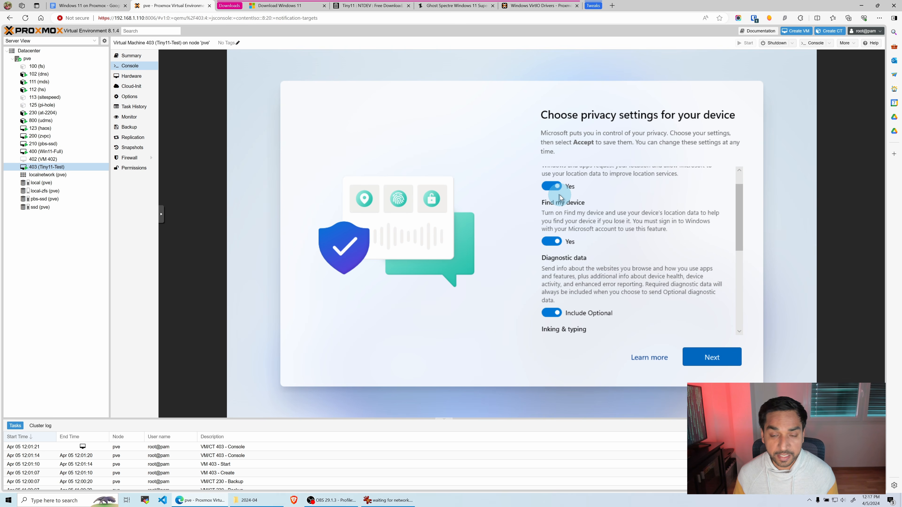
click(552, 242)
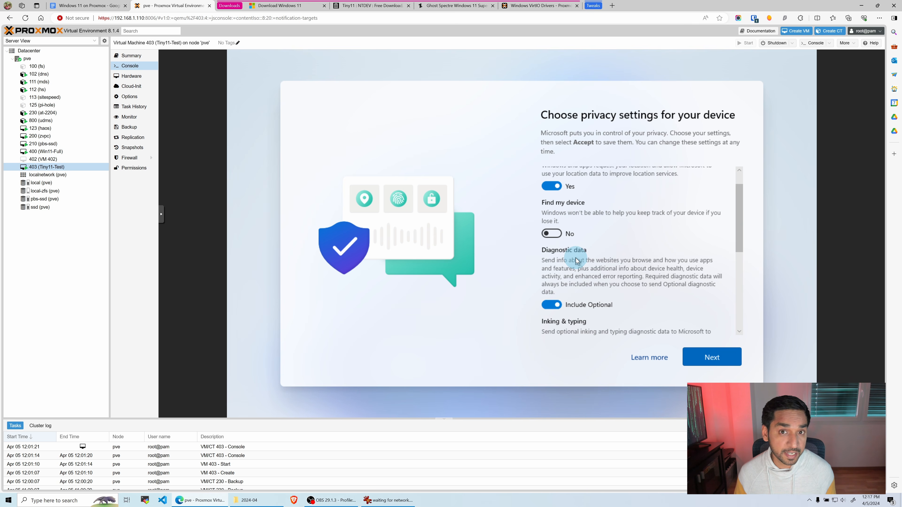
scroll(594, 276, down, 1)
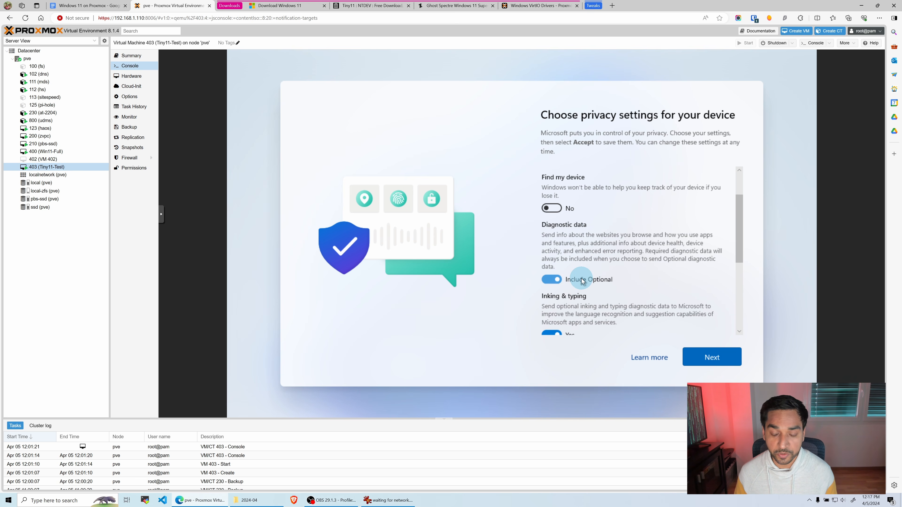
click(557, 281)
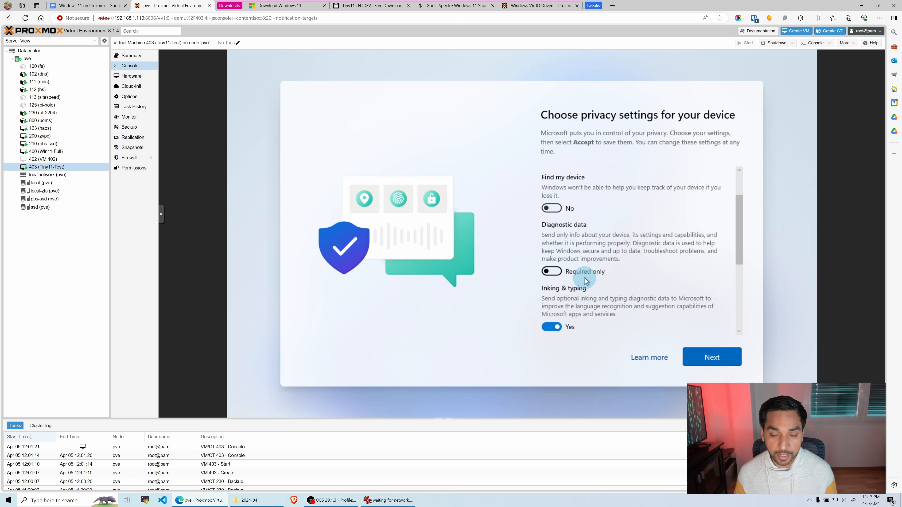
scroll(583, 279, down, 2)
click(560, 311)
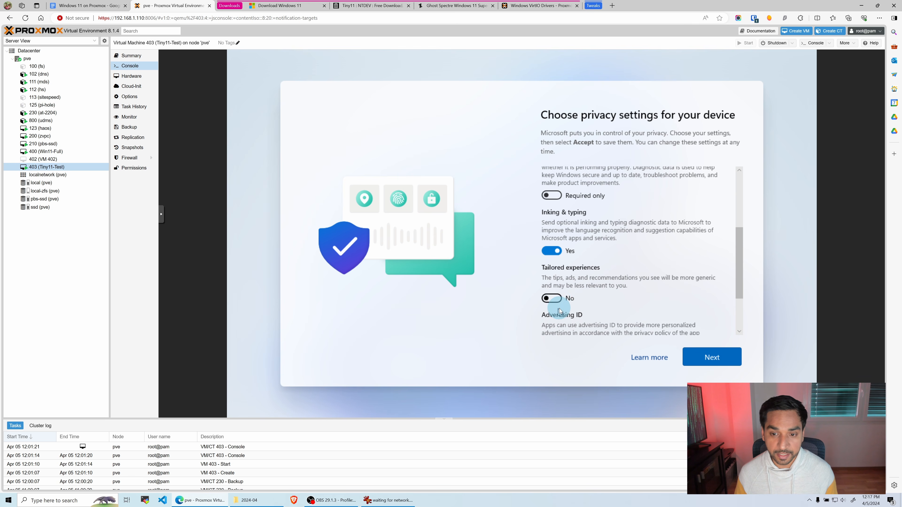
click(557, 251)
scroll(621, 270, down, 3)
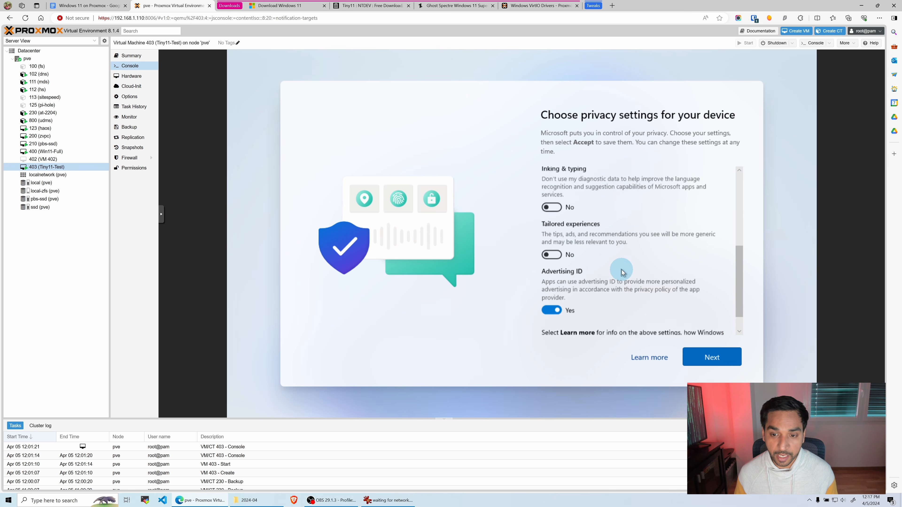
click(559, 285)
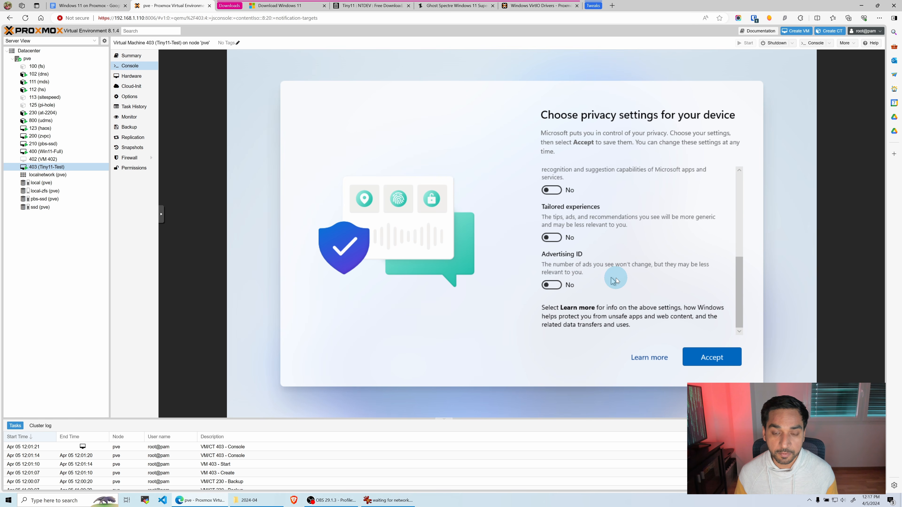
scroll(615, 281, up, 5)
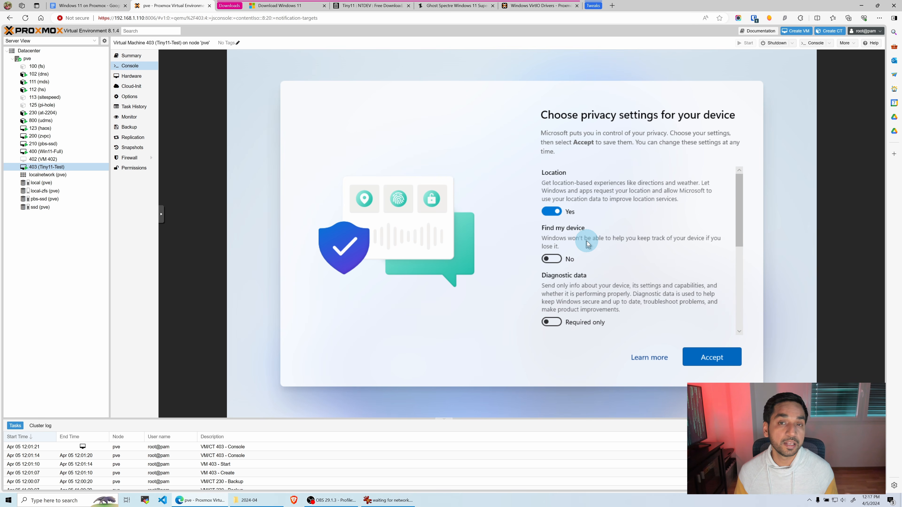
click(710, 358)
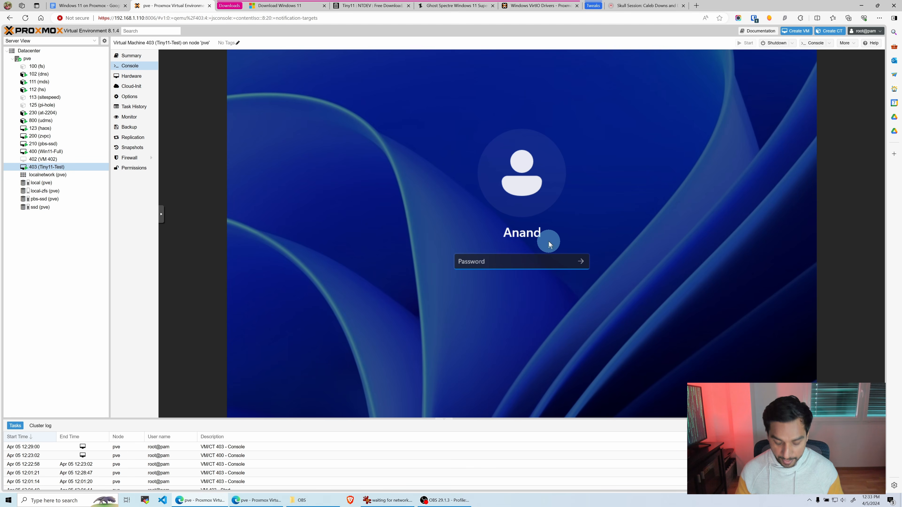
- Sign in to Windows on the Tiny11-Test virtual machine with the account password
text(•••)
key(Return)
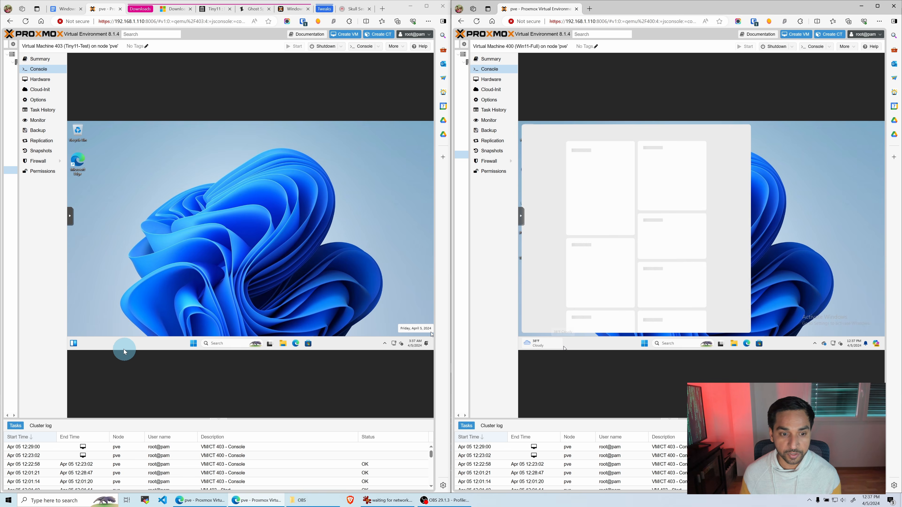
- Examine the search panel, the pinned apps and the full list of installed apps on the Win11-Full virtual machine
click(821, 289)
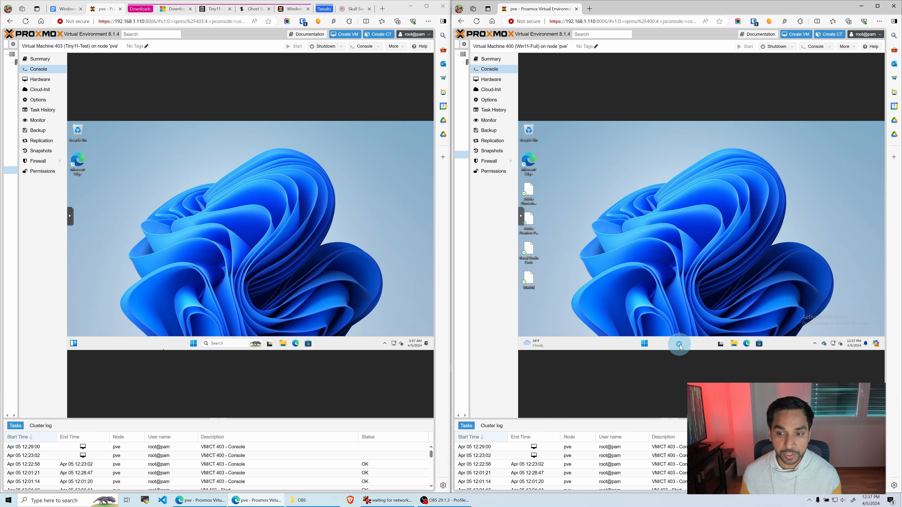
click(680, 346)
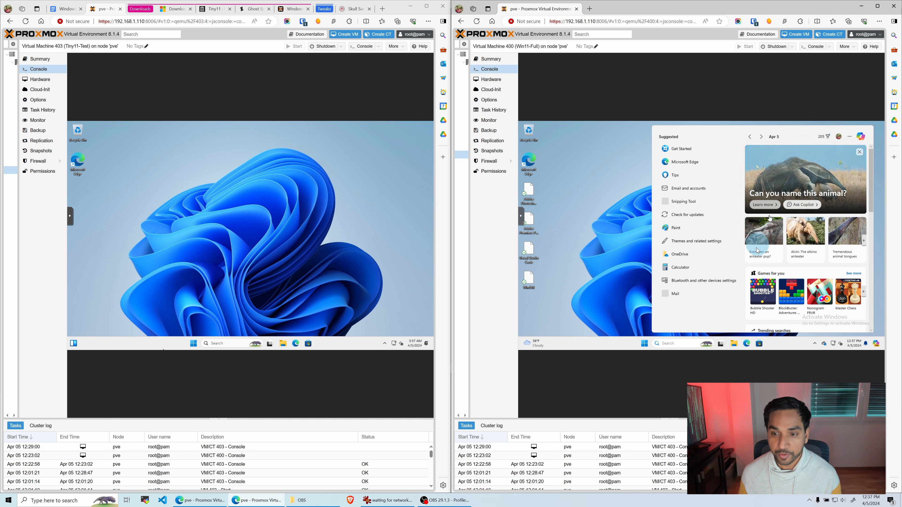
click(644, 344)
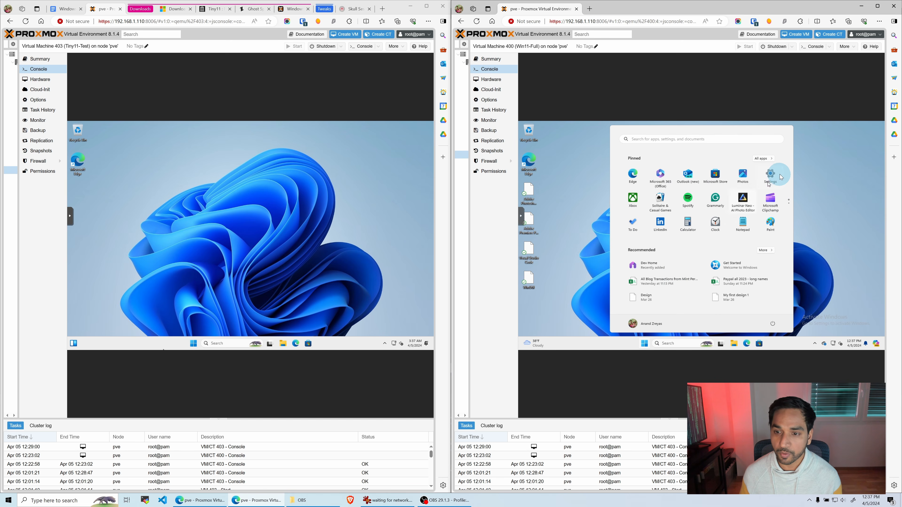
click(763, 159)
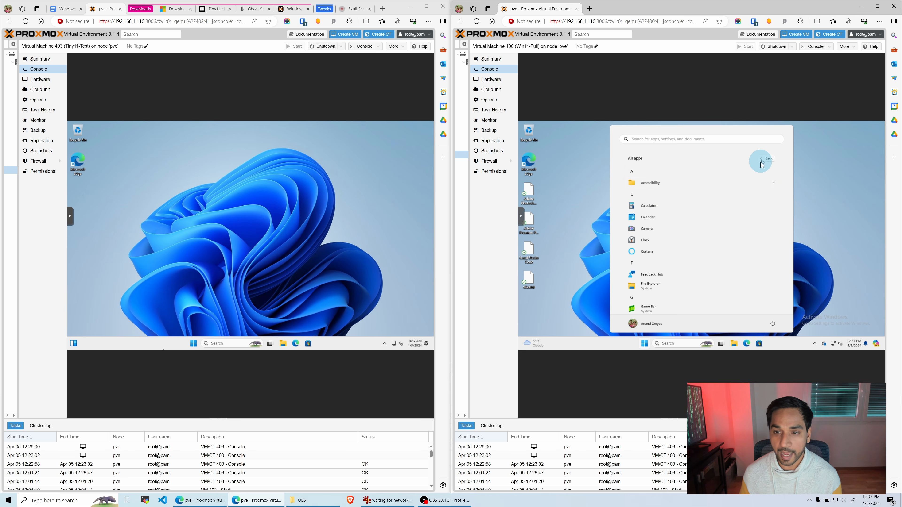
scroll(711, 206, down, 10)
scroll(711, 205, down, 8)
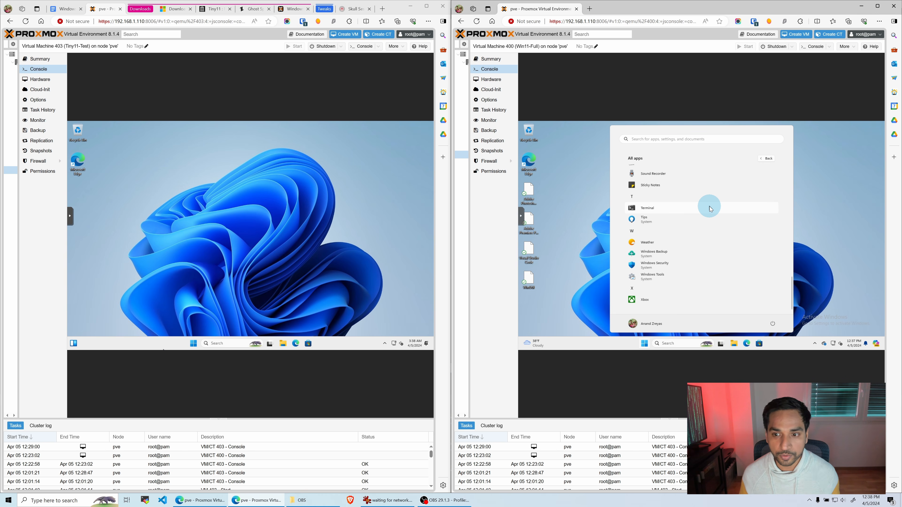
scroll(707, 212, up, 2)
scroll(706, 213, down, 2)
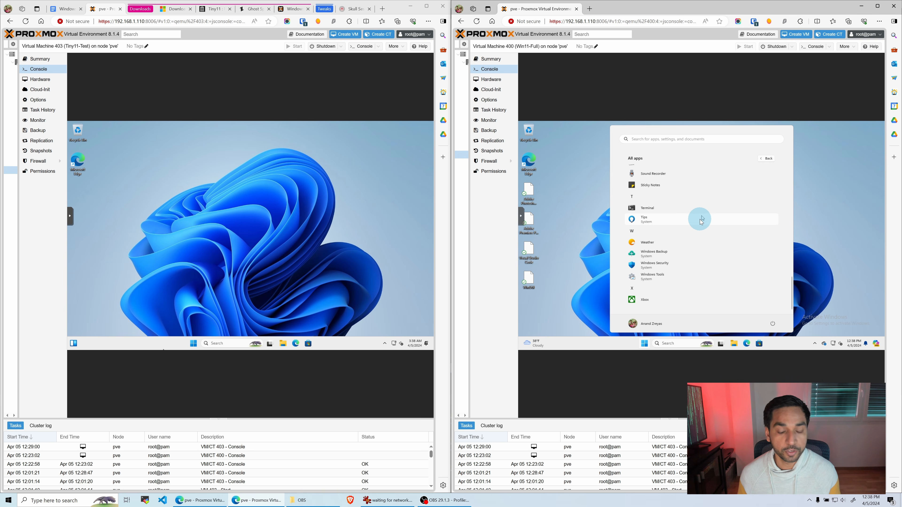
- Examine the pinned apps, the full list of installed apps and the search panel on the Tiny11-Test virtual machine
click(190, 346)
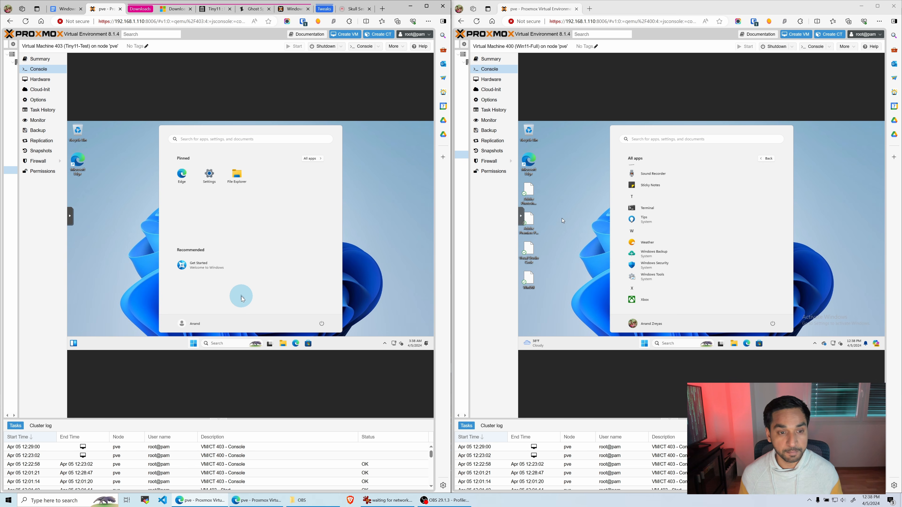
click(312, 159)
scroll(258, 211, down, 5)
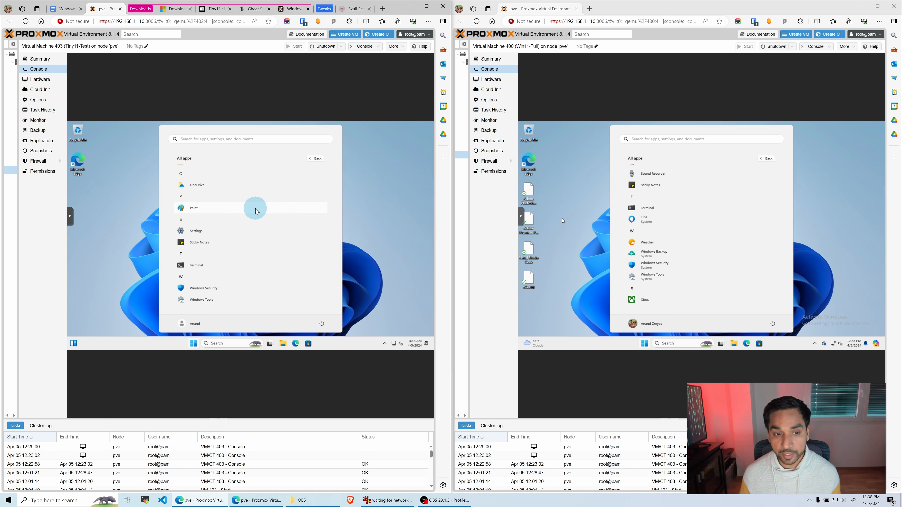
scroll(257, 213, up, 1)
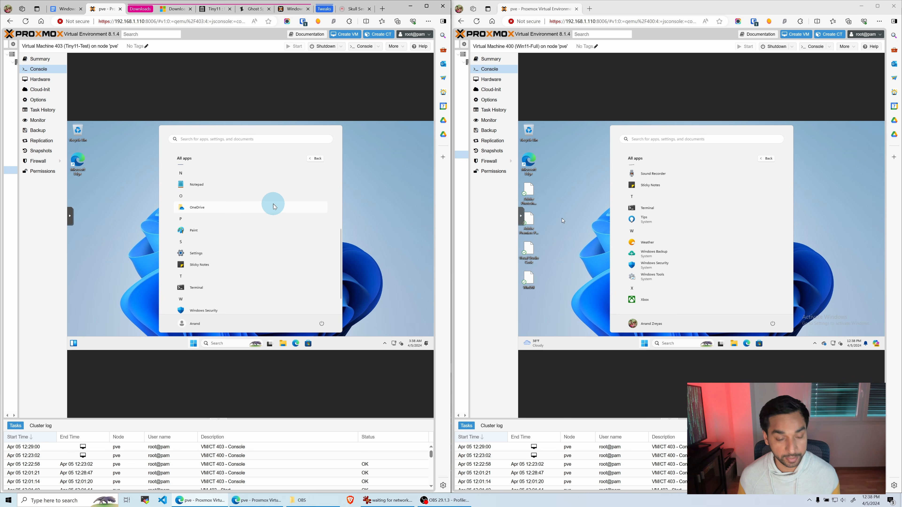
click(383, 250)
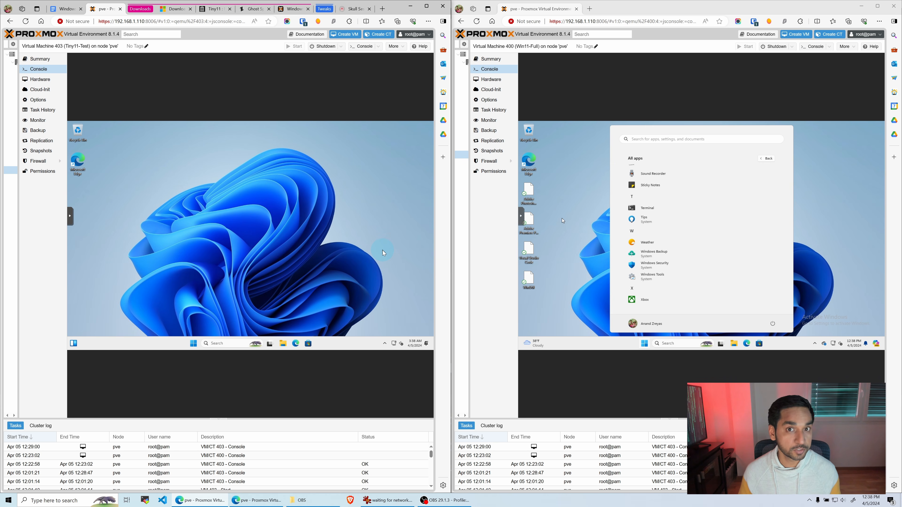
click(220, 345)
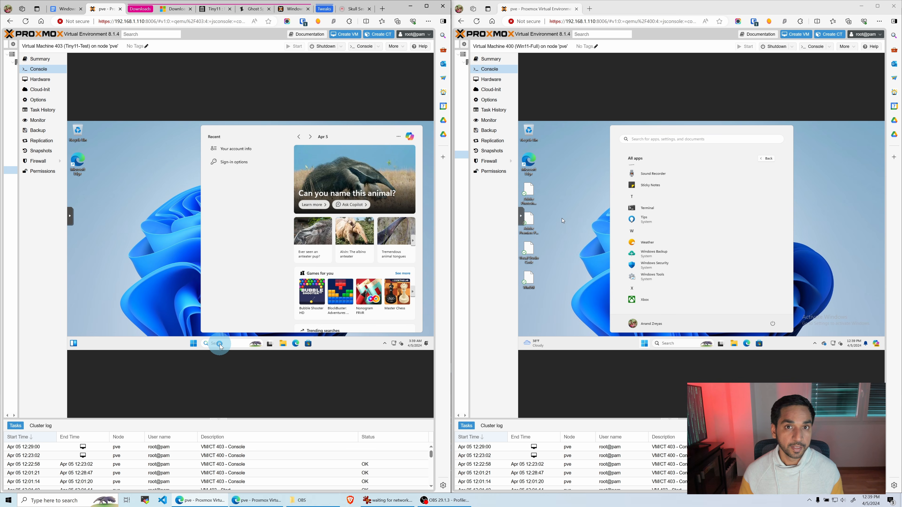
- Search for "accounts" on the Tiny11-Test virtual machine and examine the sign-in options and the Accounts settings page
text(a)
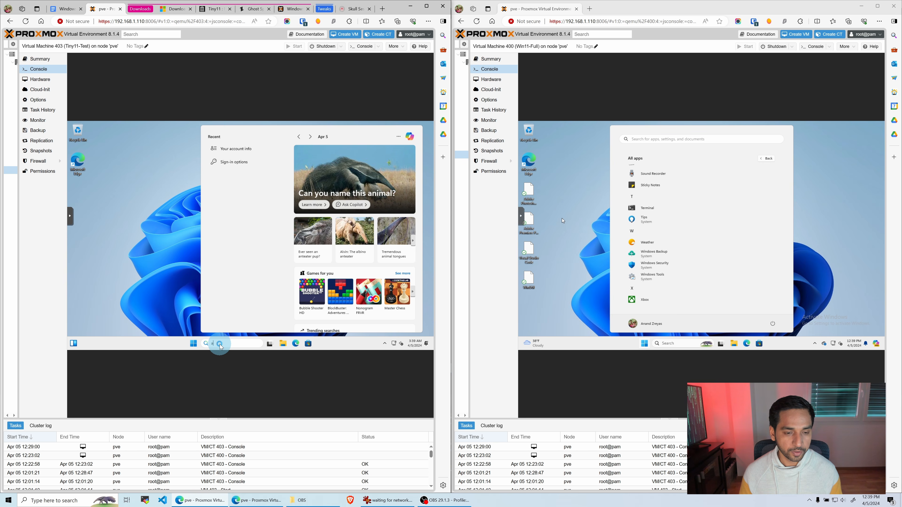
text(ccounts)
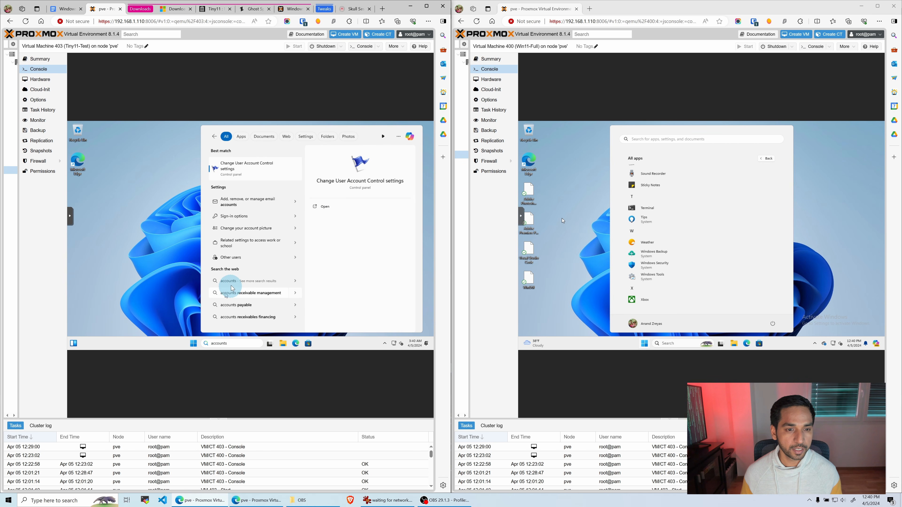
click(275, 220)
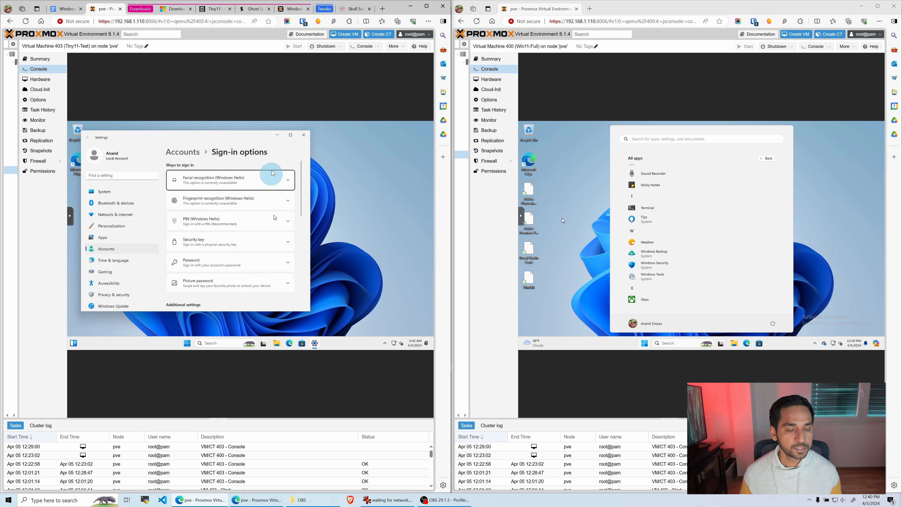
click(291, 137)
click(101, 241)
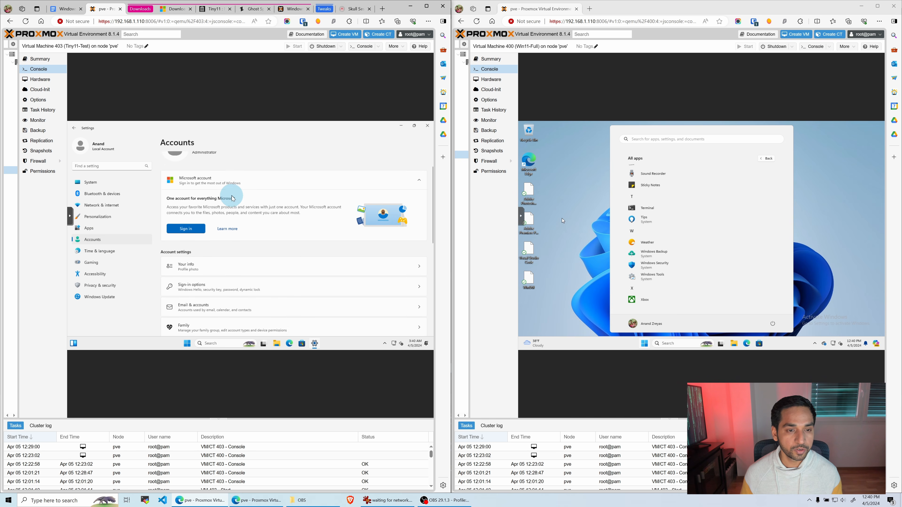
scroll(234, 238, down, 1)
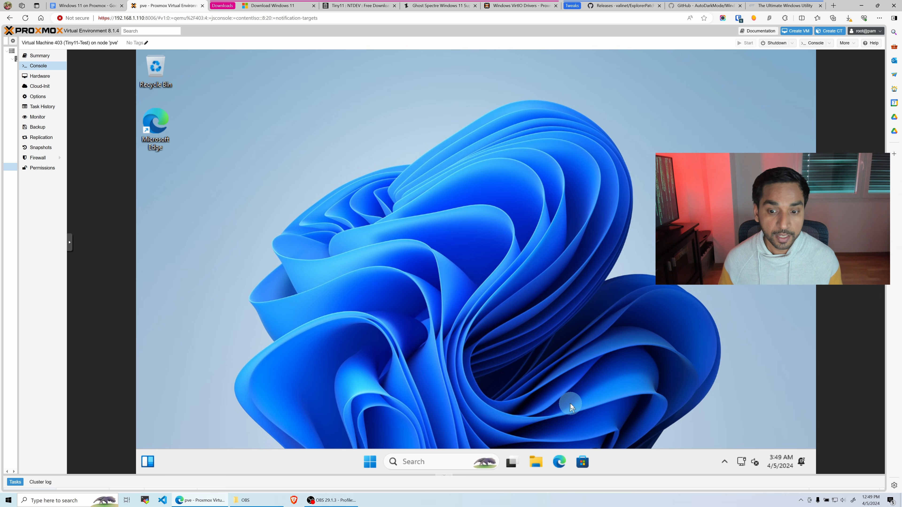
- Search the web for "explorer patcher" in the virtual machine's Edge and open the releases page of the valinet/ExplorerPatcher GitHub project
click(559, 462)
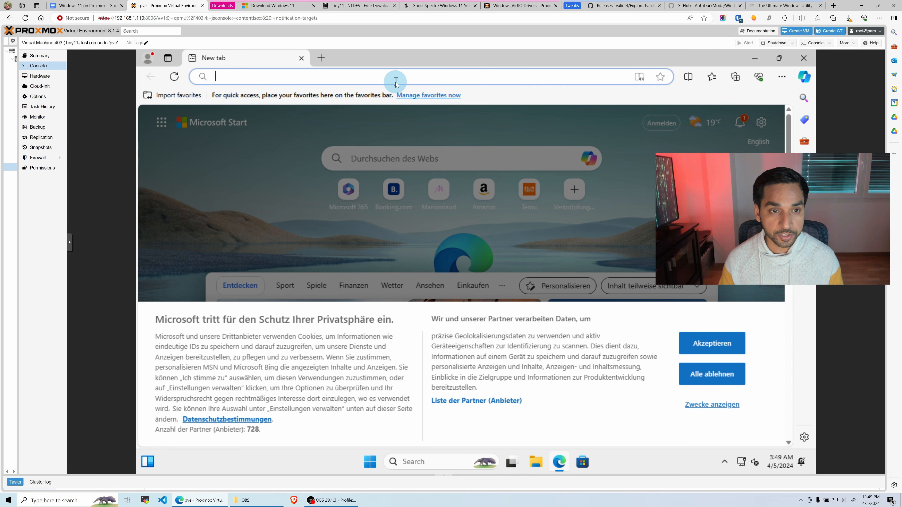
text(explorer patcher)
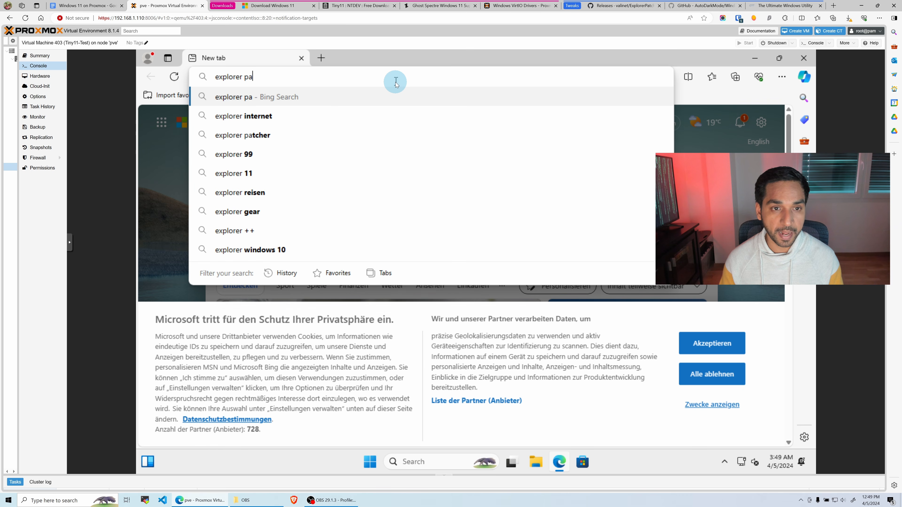
key(Return)
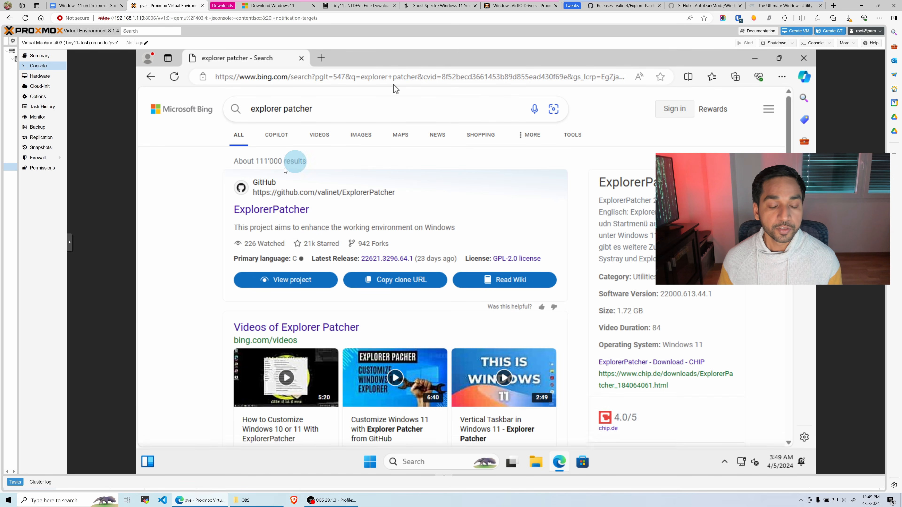
click(289, 281)
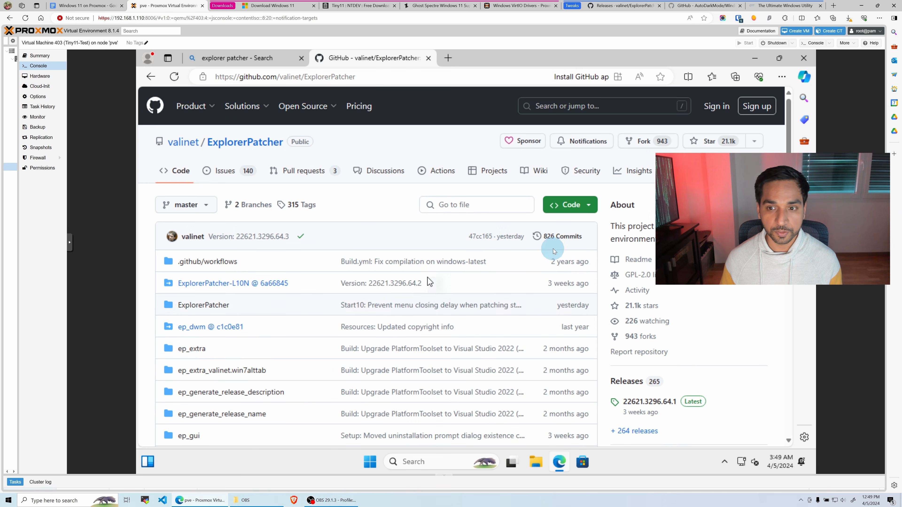
scroll(432, 210, down, 2)
scroll(431, 213, down, 1)
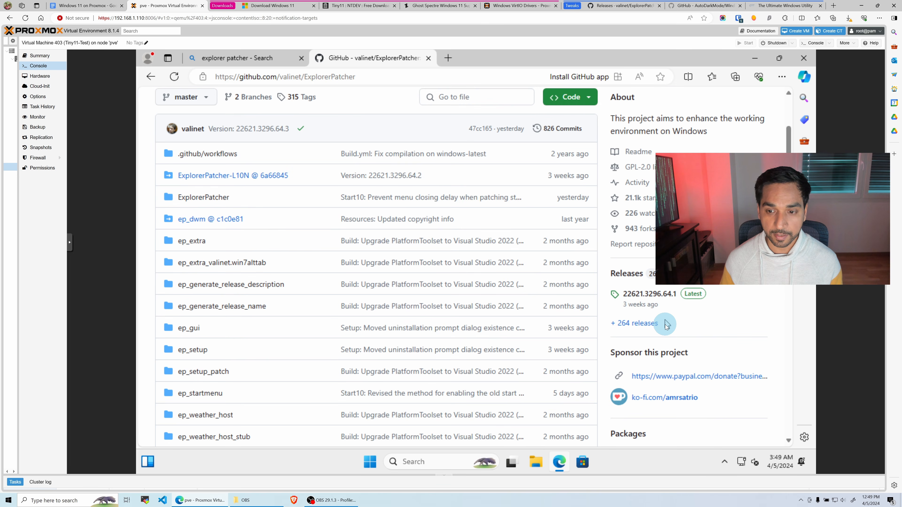
click(649, 324)
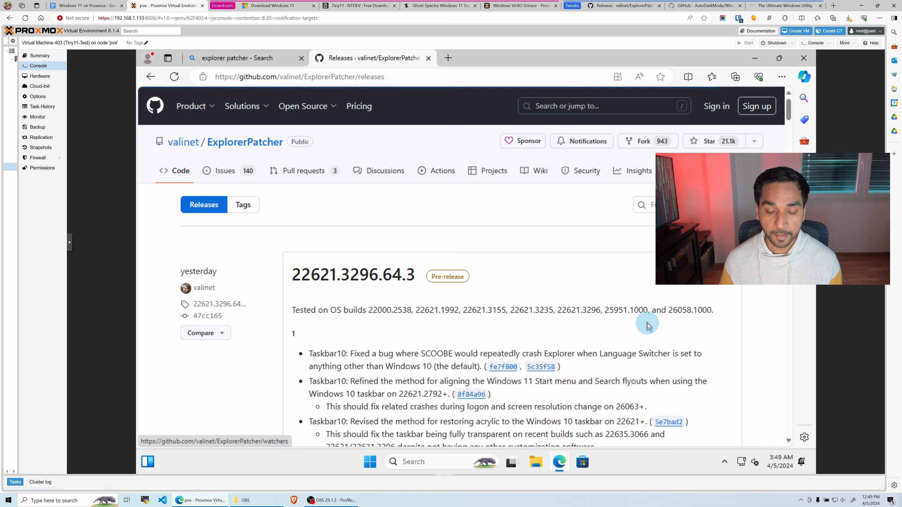
- Download ep_setup.exe from the assets of ExplorerPatcher pre-release 22621.3296.64.3
scroll(513, 309, down, 5)
scroll(513, 311, down, 4)
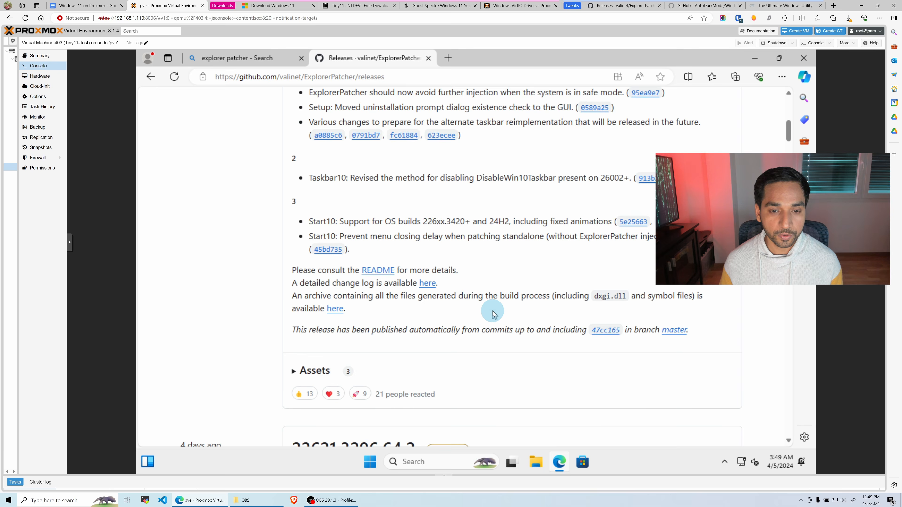
scroll(597, 263, up, 10)
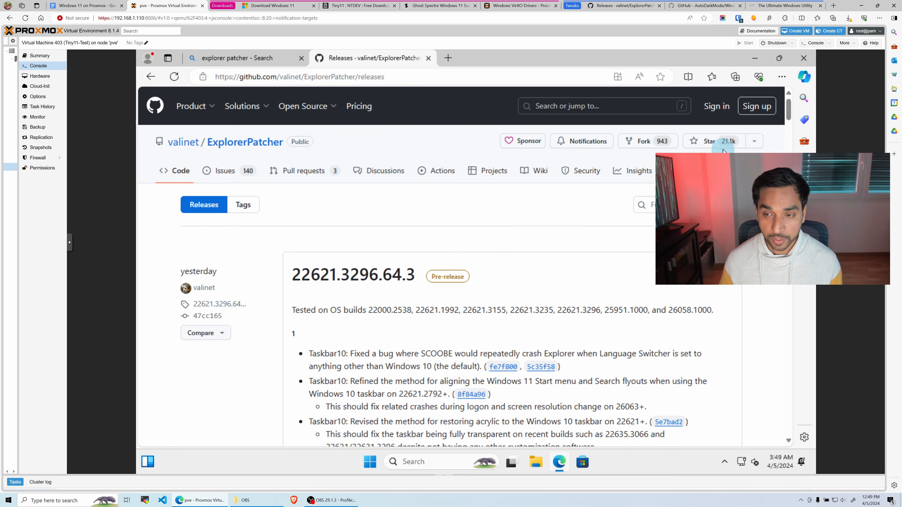
scroll(437, 295, down, 8)
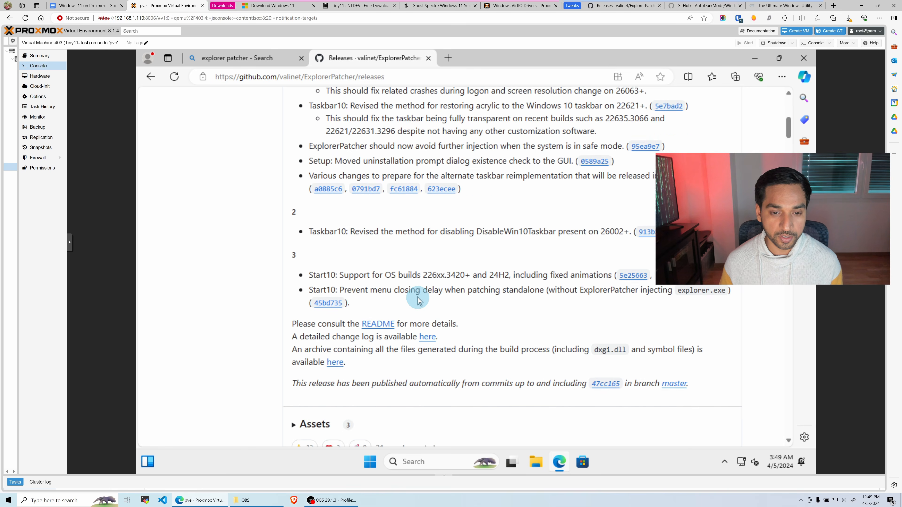
scroll(417, 300, down, 4)
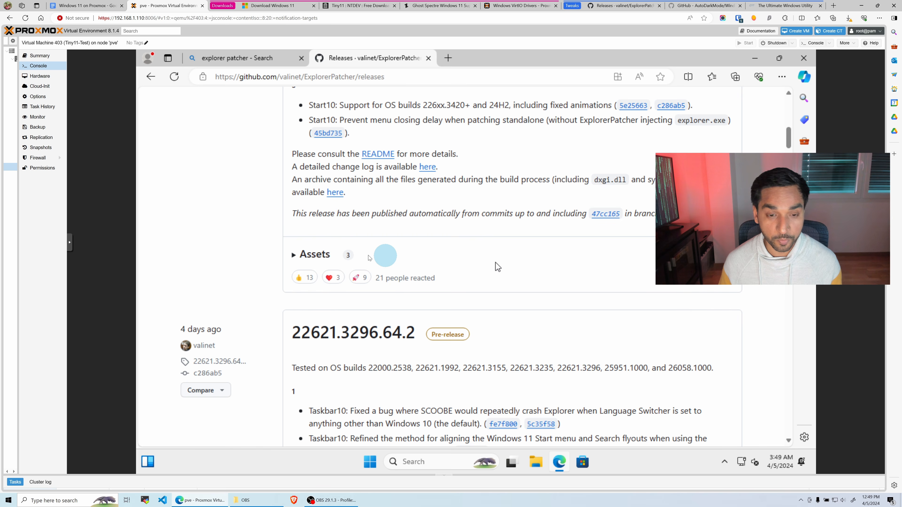
click(320, 254)
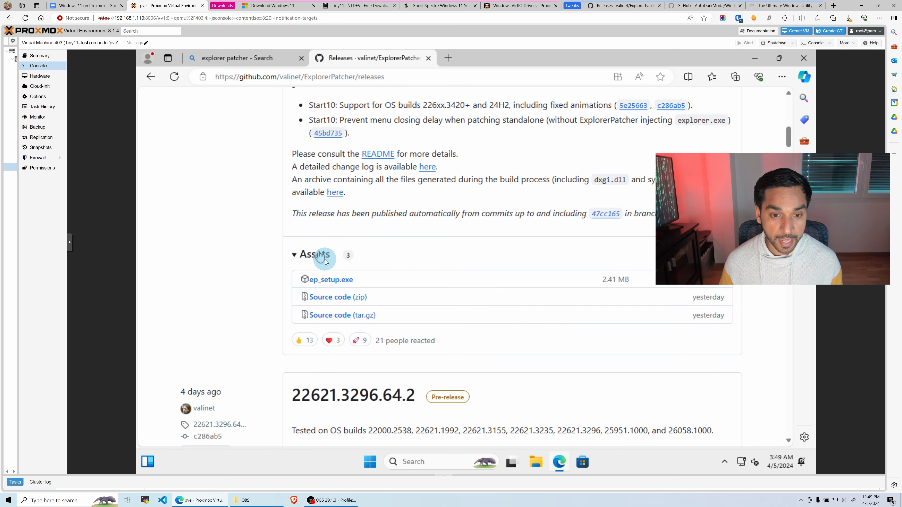
click(338, 279)
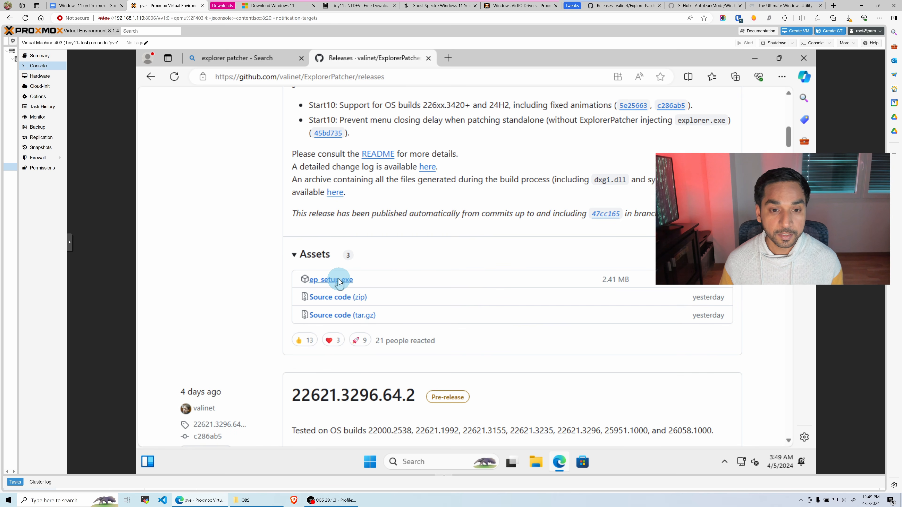
- Keep the flagged ep_setup.exe download, run it and allow it to make changes to the device
click(716, 121)
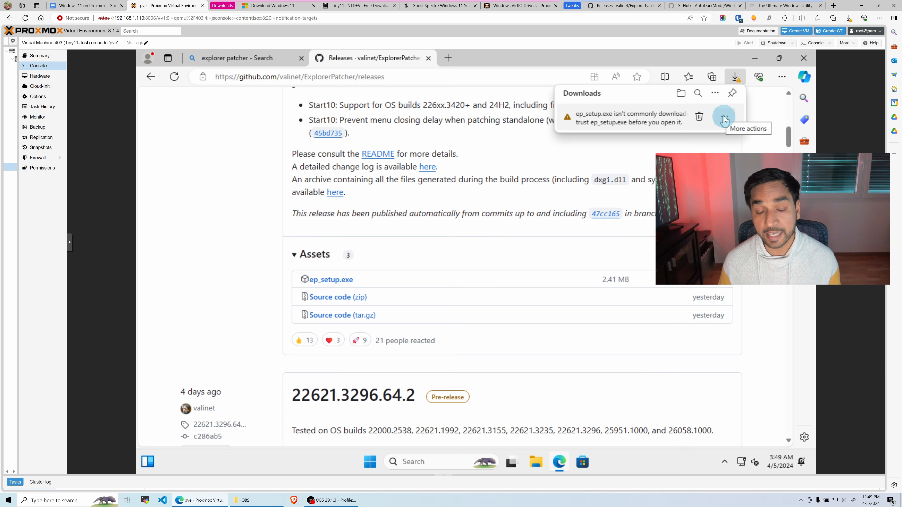
click(723, 118)
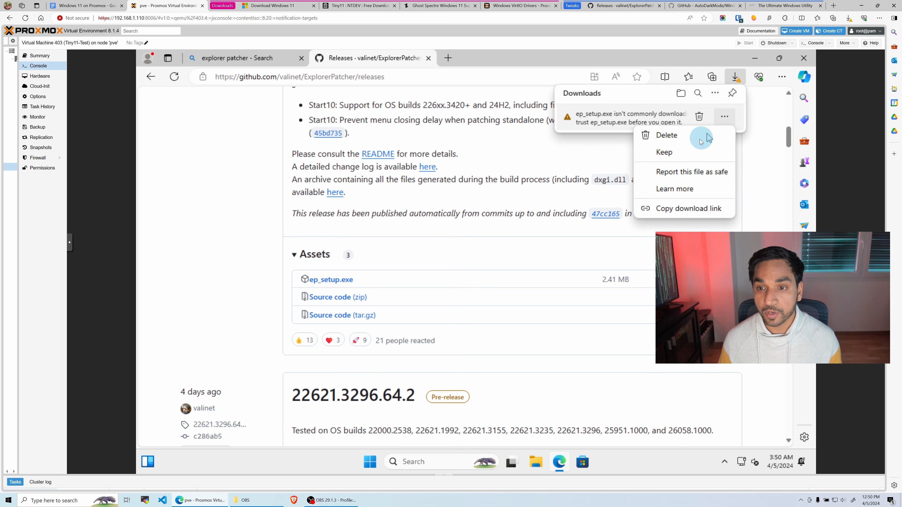
click(677, 155)
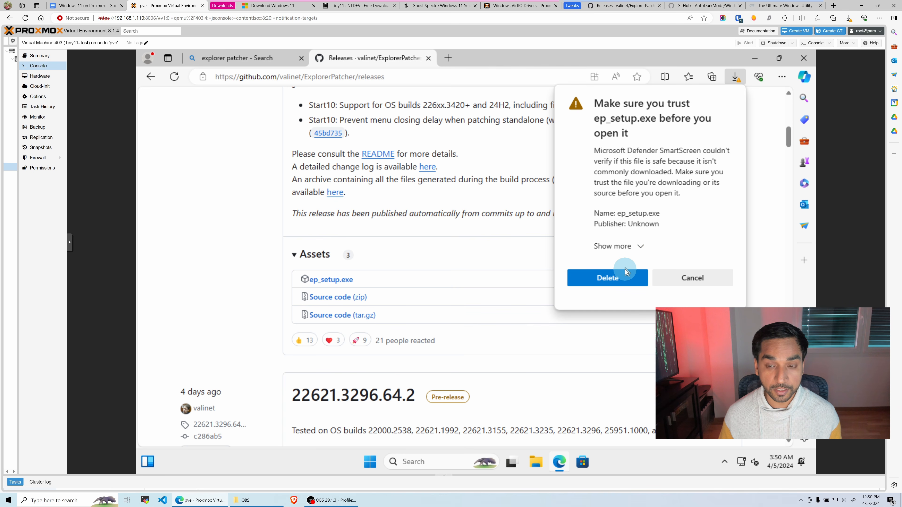
click(642, 247)
click(623, 271)
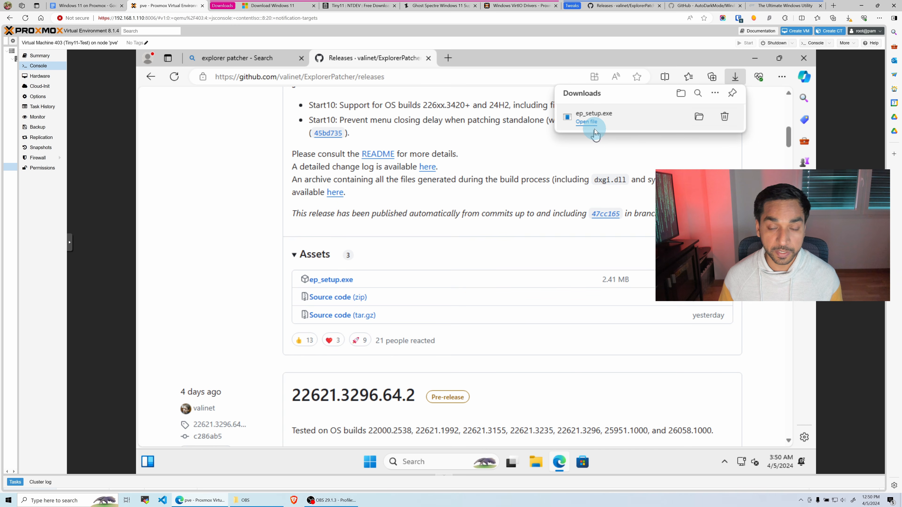
click(592, 124)
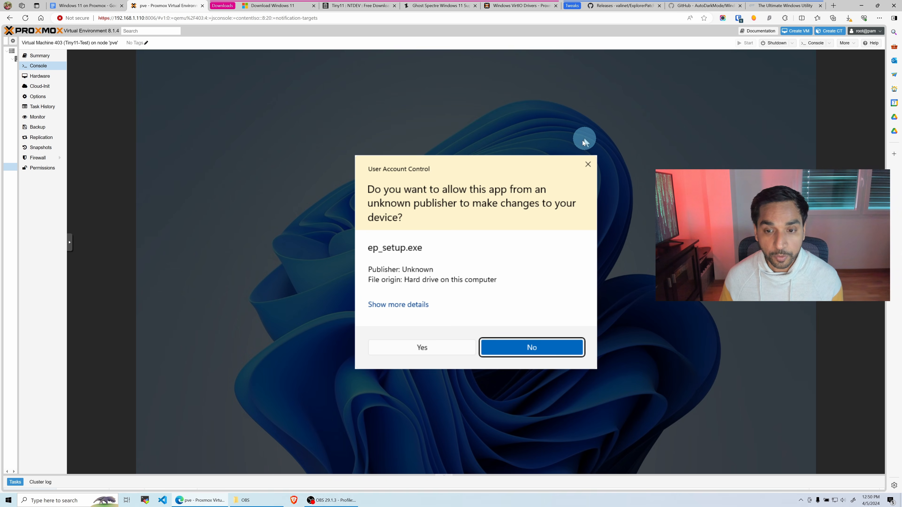
click(420, 347)
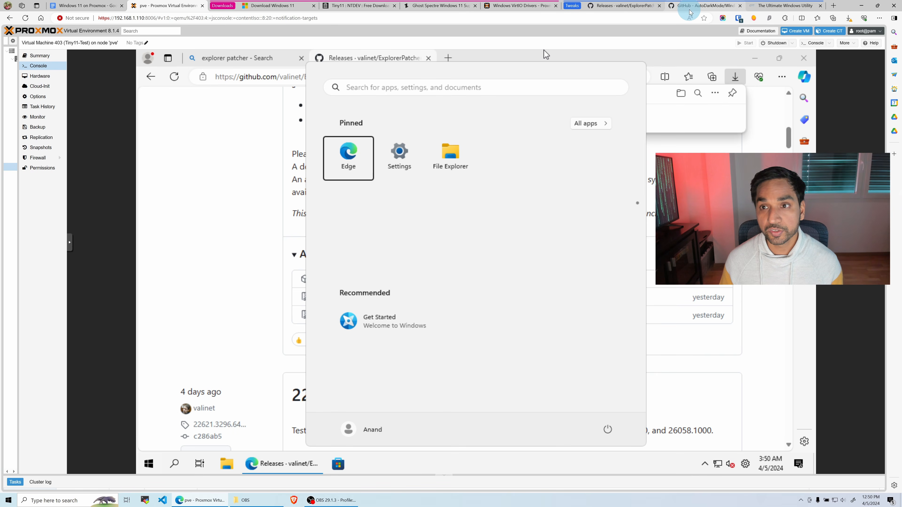
- Switch to the AutoDarkMode/Windows-Auto-Night-Mode GitHub page in the host browser and examine the project description and README overview
click(689, 6)
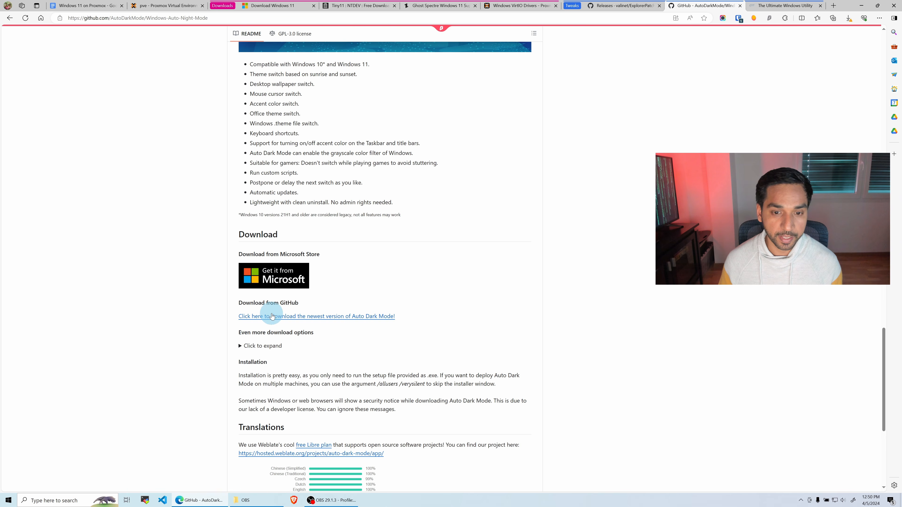
scroll(270, 298, up, 15)
scroll(287, 287, up, 15)
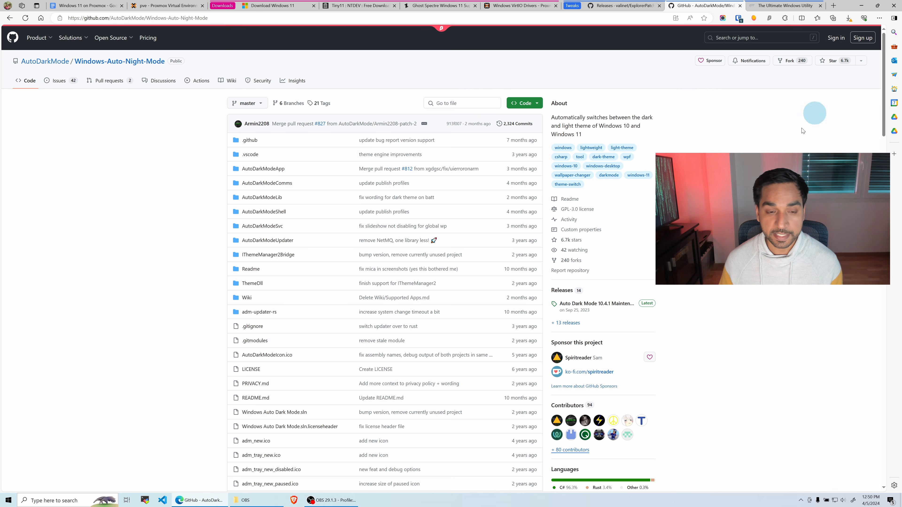
scroll(536, 295, down, 3)
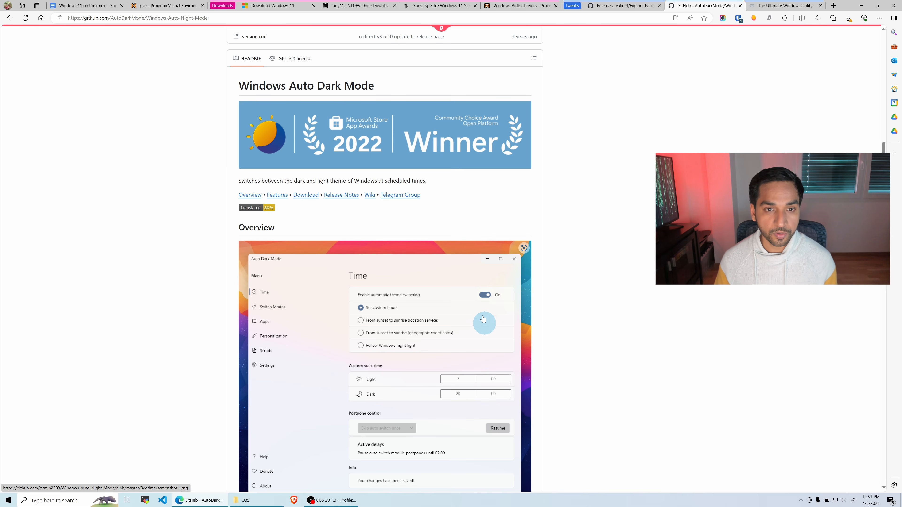
scroll(468, 284, down, 2)
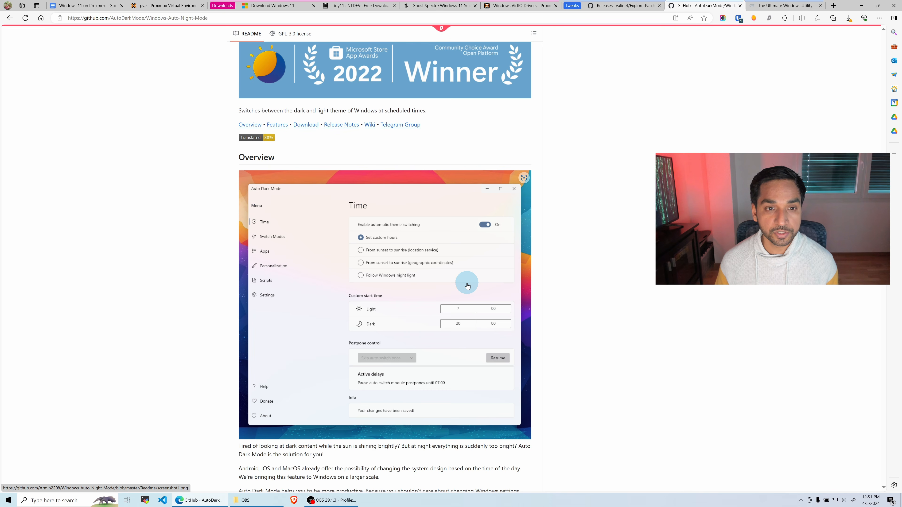
- Open the newest Auto Dark Mode release from the README's download section and download AutoDarkModeX_10.4.1.1.exe
click(310, 125)
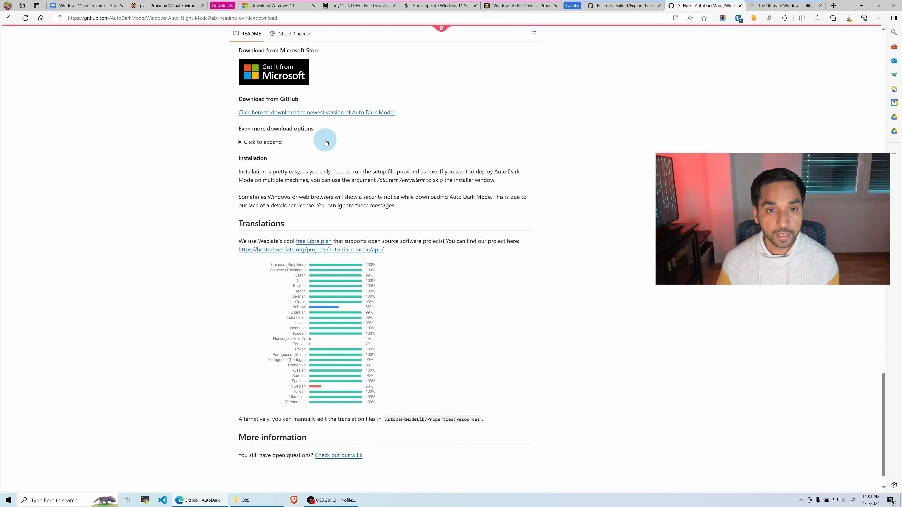
click(336, 113)
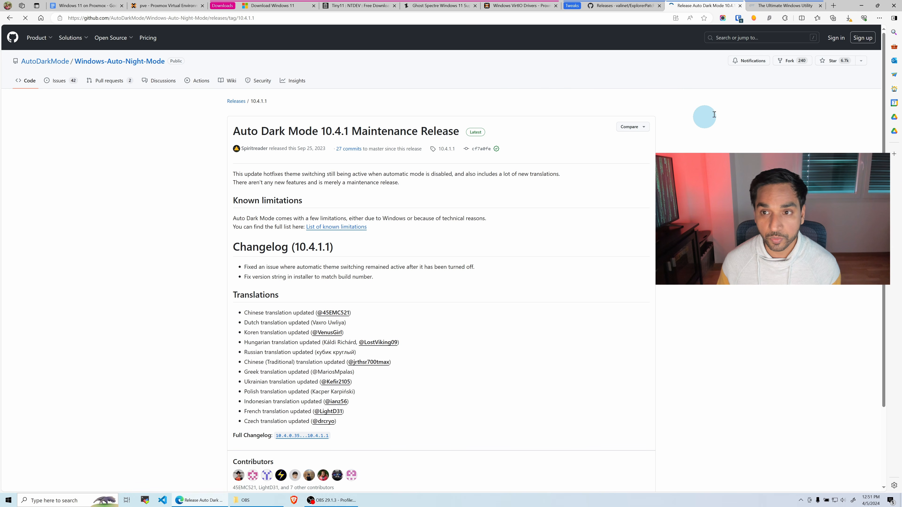
scroll(432, 250, down, 5)
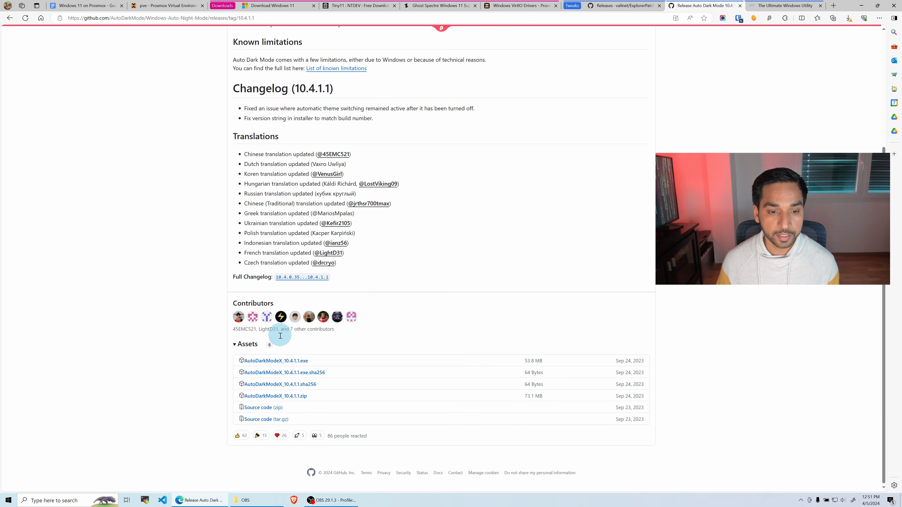
click(291, 363)
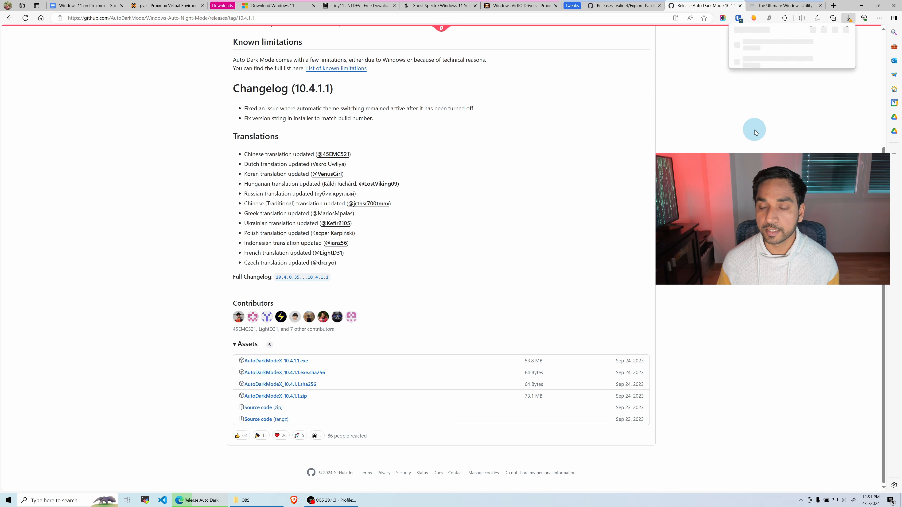
click(813, 30)
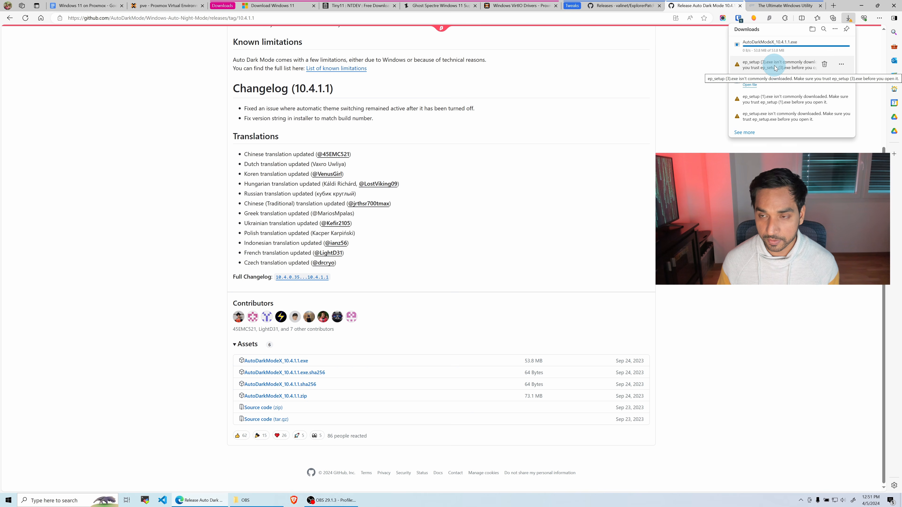
- Run the downloaded AutoDarkModeX_10.4.1.1.exe and install Auto Dark Mode for the current user only
click(749, 49)
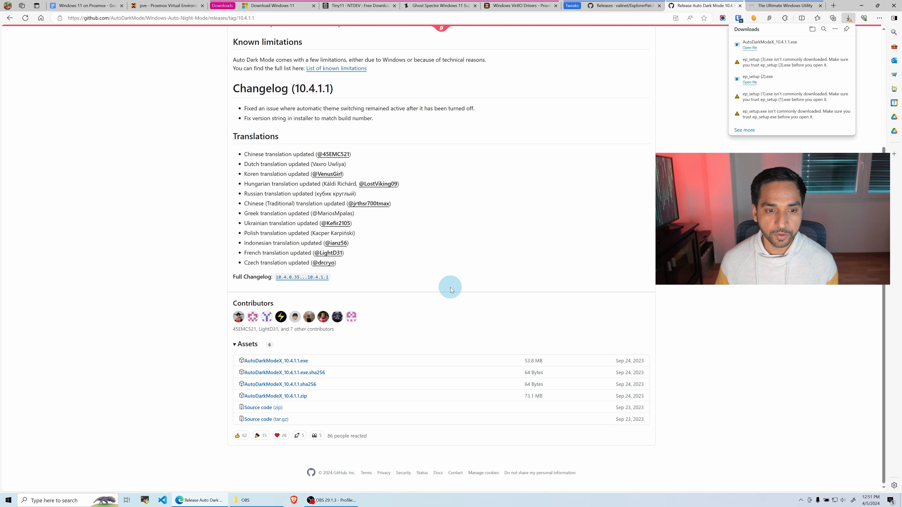
click(752, 50)
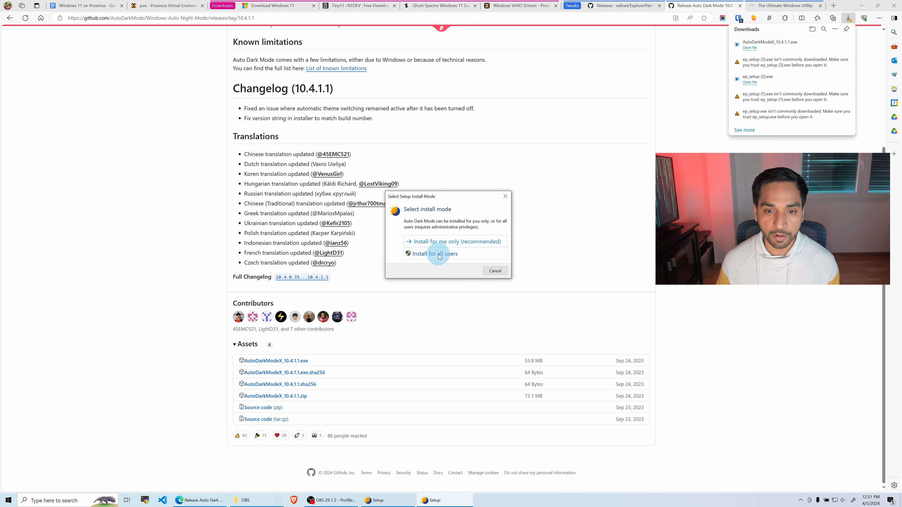
click(455, 246)
click(459, 268)
click(498, 305)
click(498, 305)
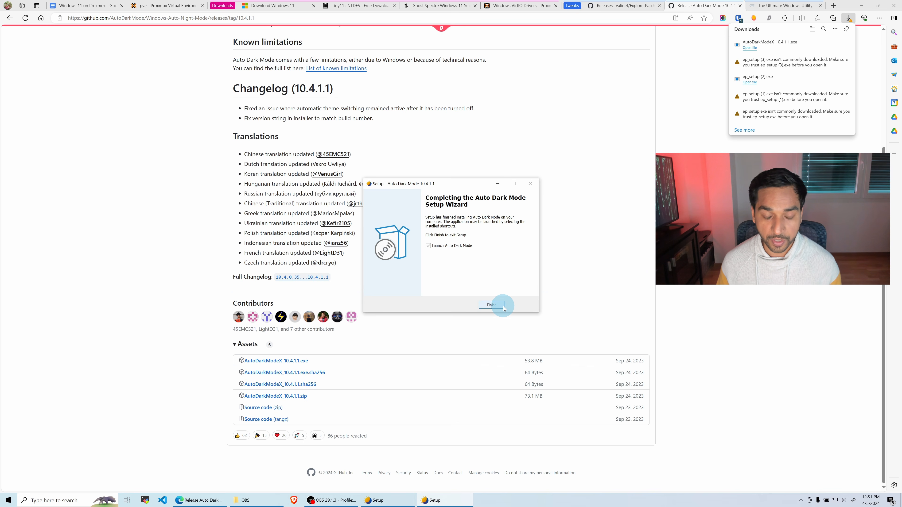
- Finish the Auto Dark Mode setup with launch enabled, and turn on automatic theme switching from sunset to sunrise using the location service
click(497, 307)
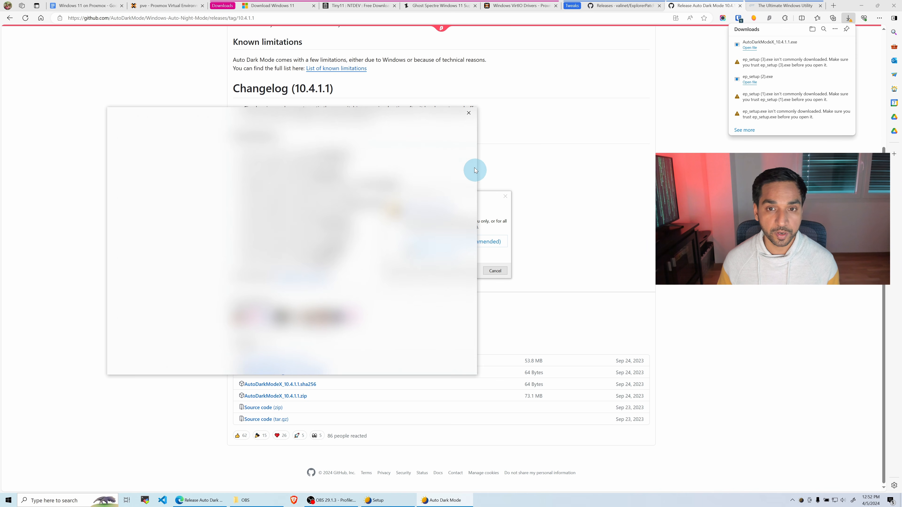
double_click(427, 118)
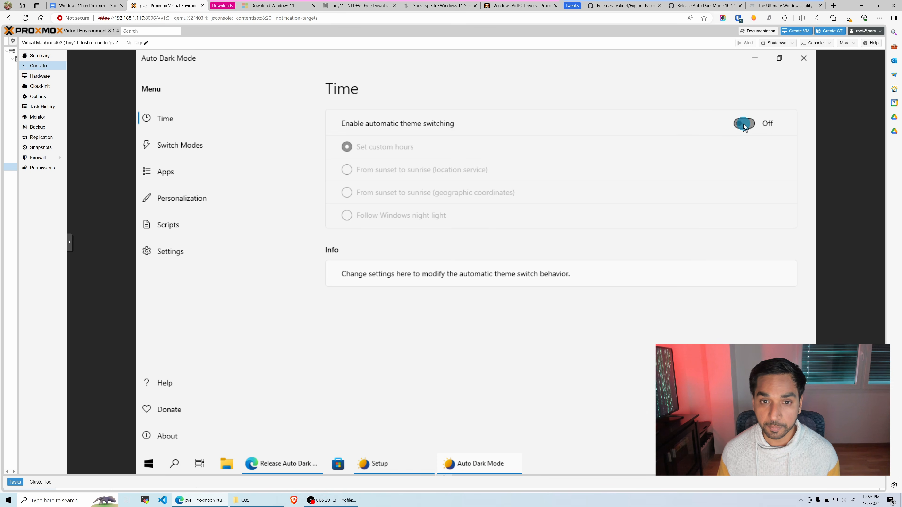
click(744, 124)
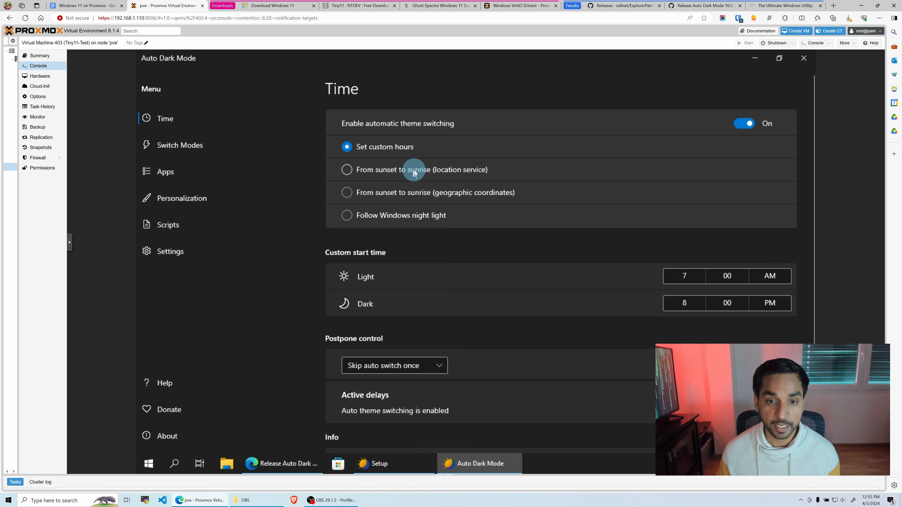
click(454, 171)
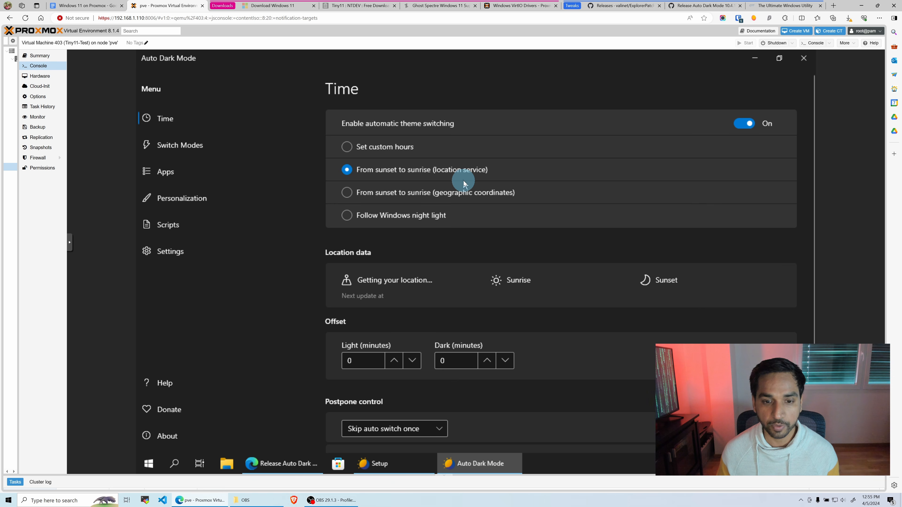
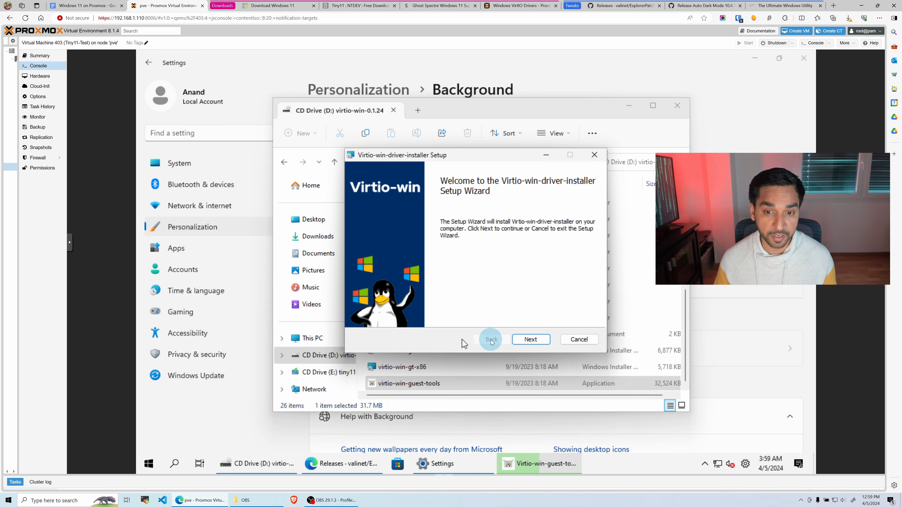
- Accept the license and install the Virtio-win guest tools with the default feature selection, closing the installer on completion
click(531, 340)
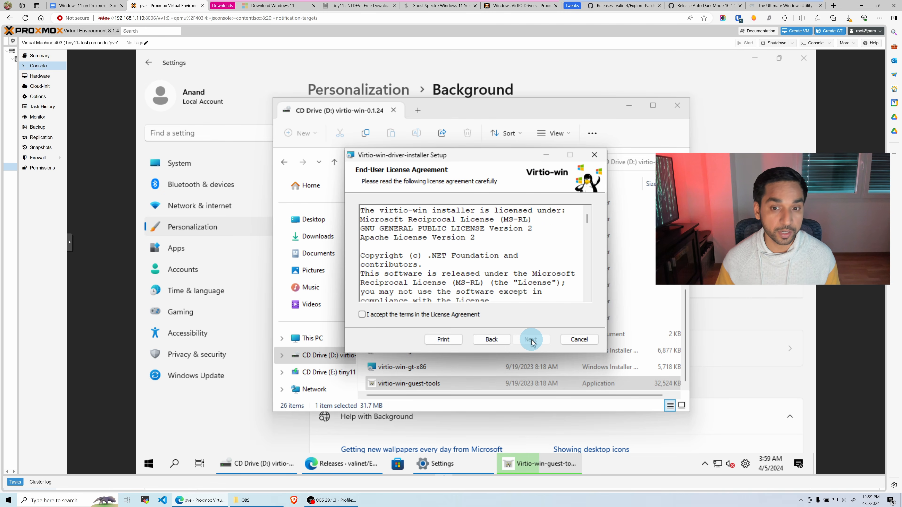
click(473, 316)
click(533, 338)
click(535, 340)
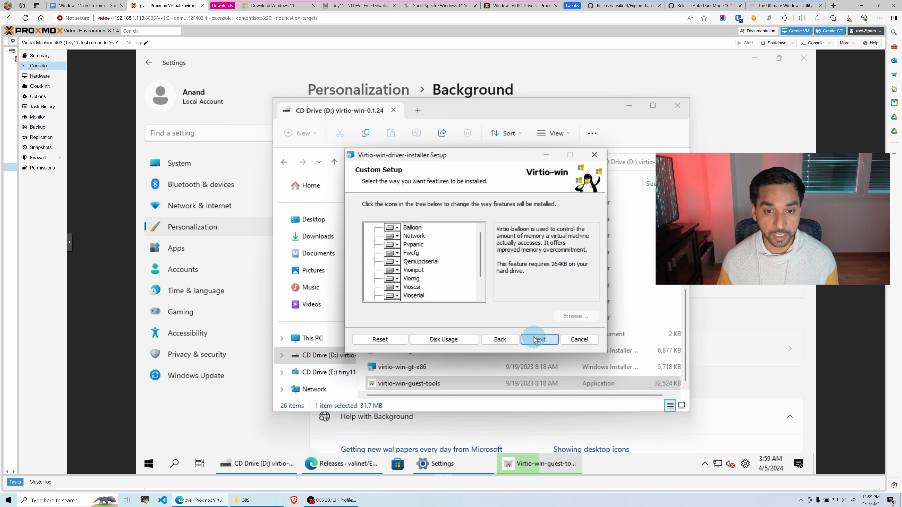
click(538, 339)
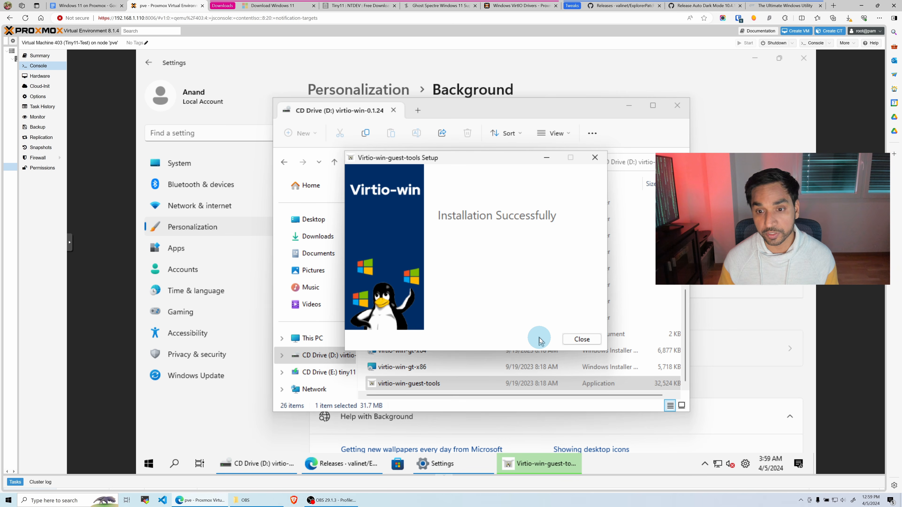
click(581, 339)
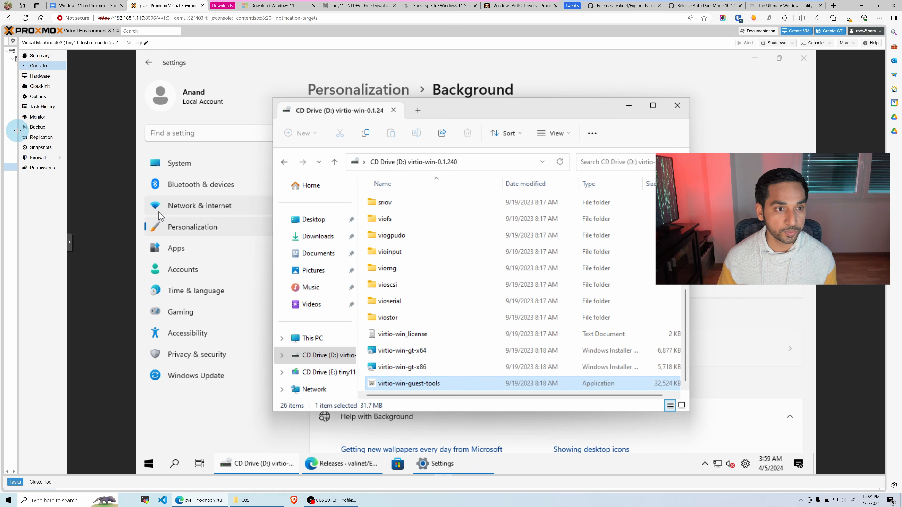
- Widen the Proxmox resource tree and examine the Tiny11-Test VM's Spice Enhancements for video streaming choices and the SPICE display requirement, leaving them unchanged
drag(18, 133, 86, 132)
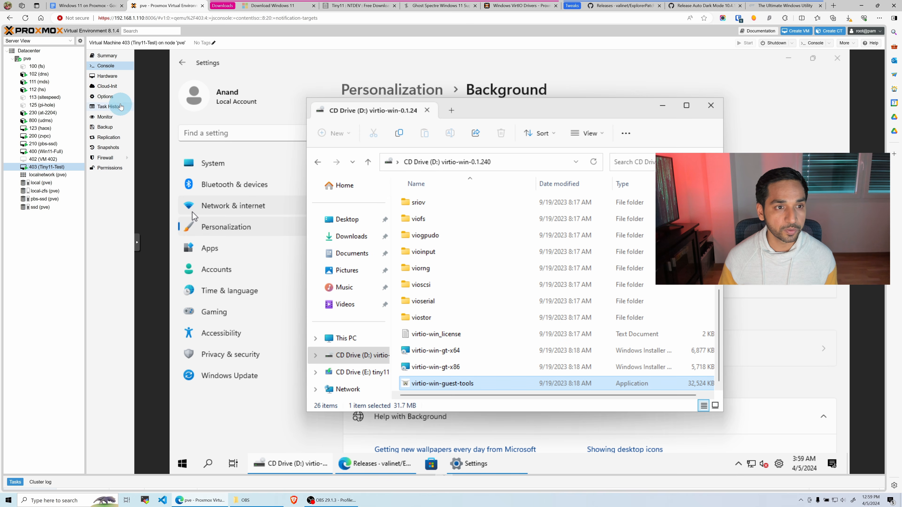
click(112, 93)
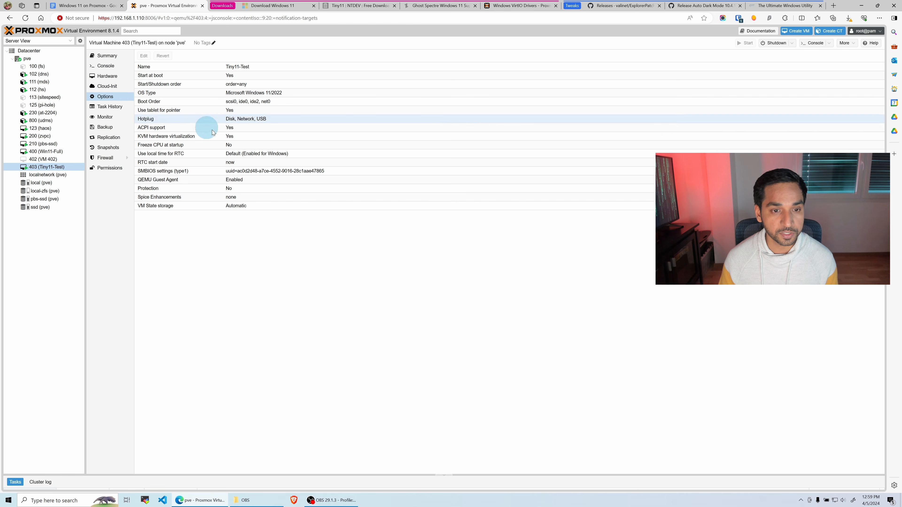
double_click(172, 201)
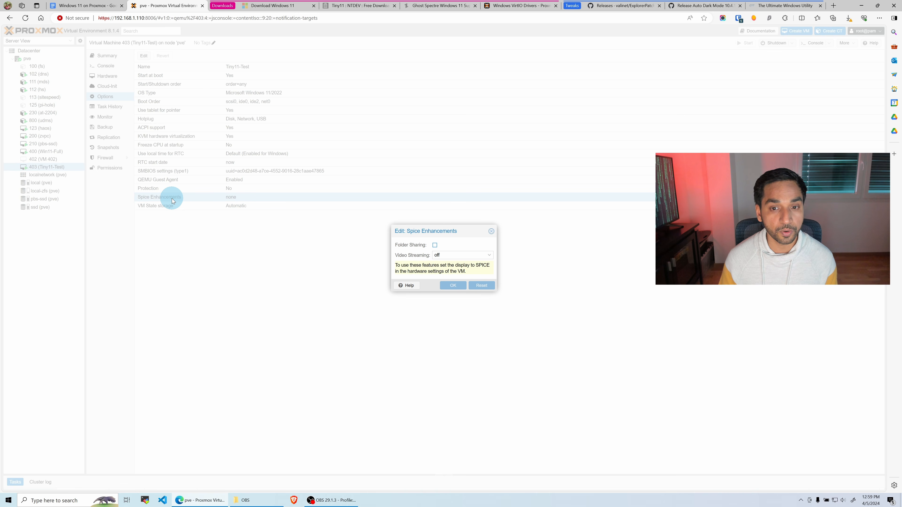
click(452, 256)
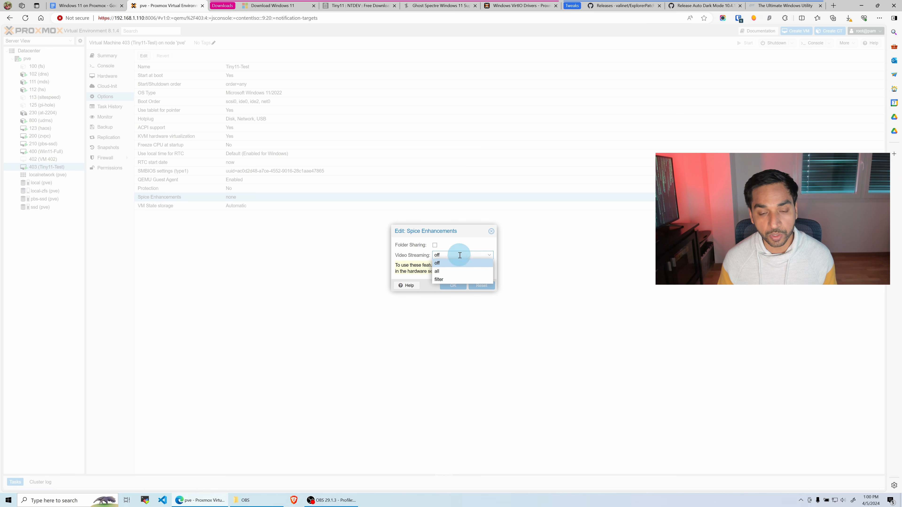
click(473, 246)
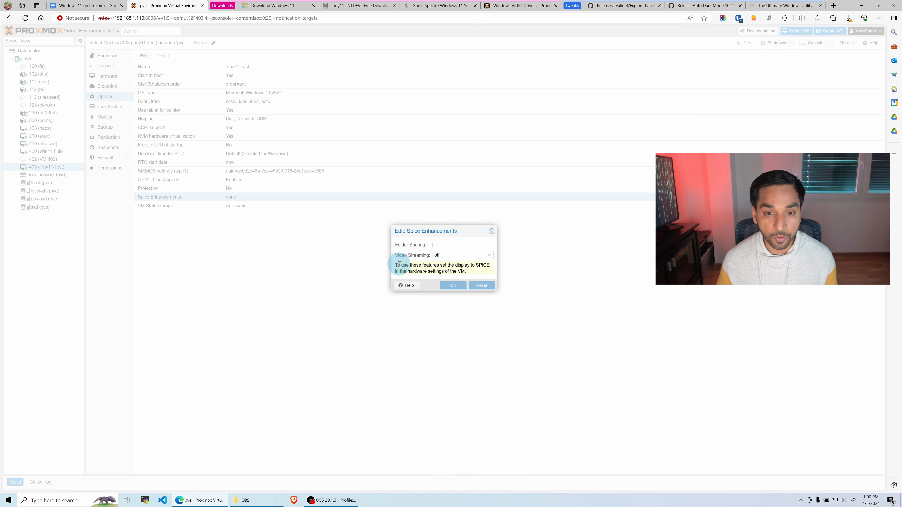
drag(397, 266, 479, 273)
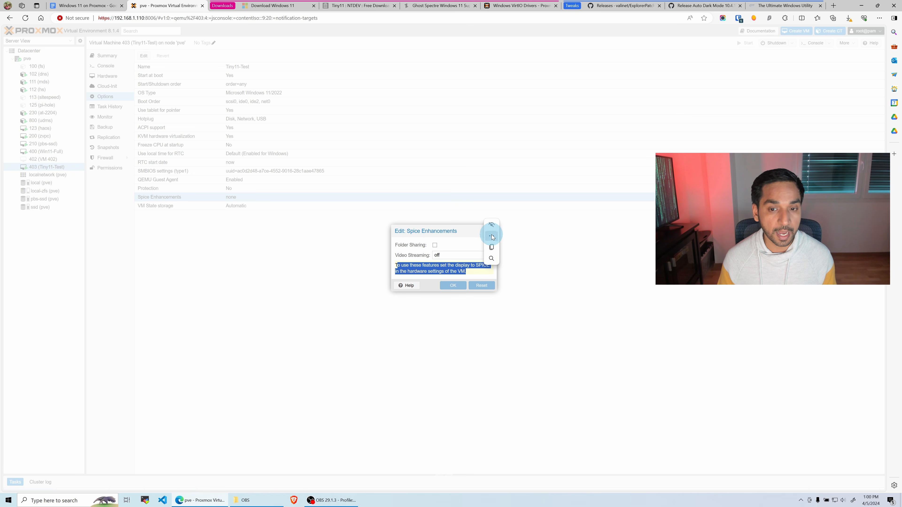
click(457, 234)
click(491, 232)
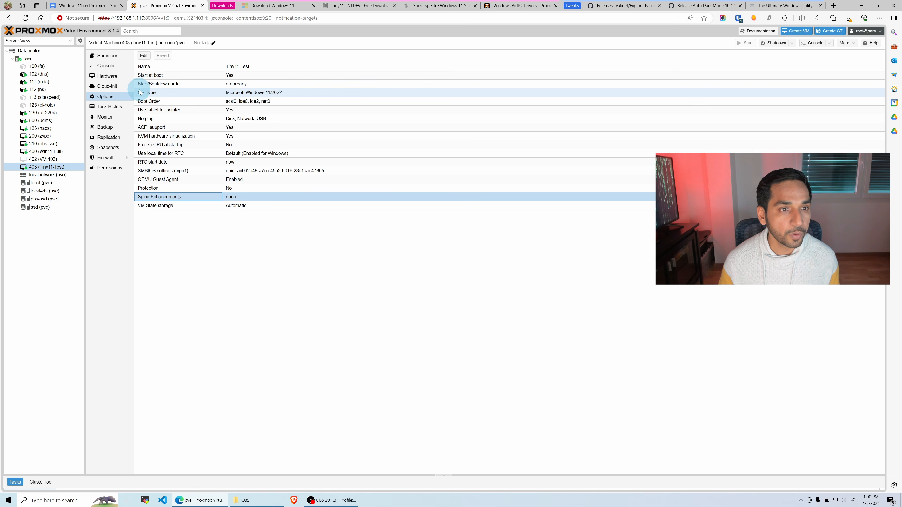
- Examine the VM display's graphic card choices, including SPICE, without changing them, and review the QEMU Guest Agent option
click(106, 76)
double_click(213, 97)
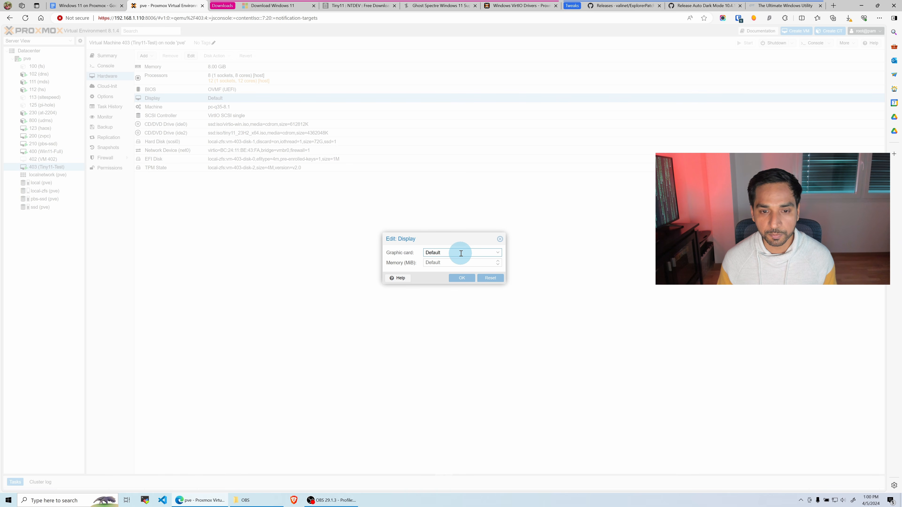
click(460, 253)
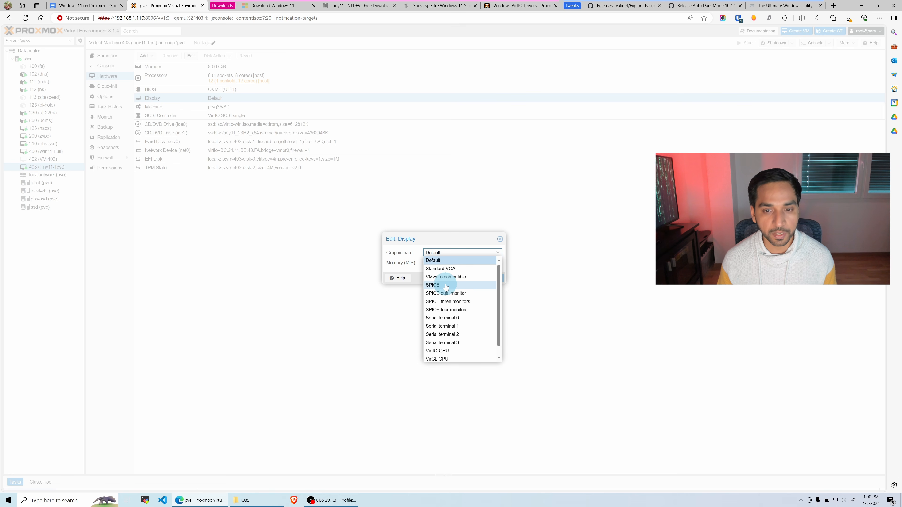
click(500, 239)
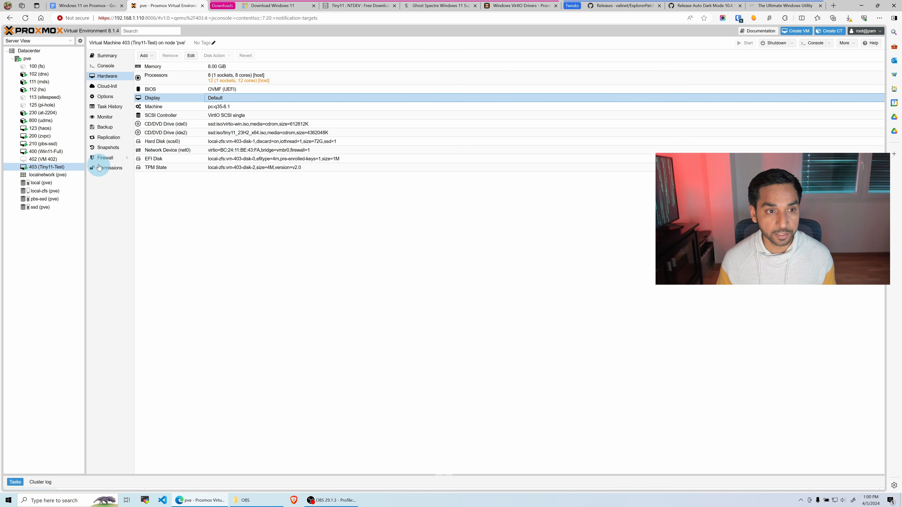
click(105, 96)
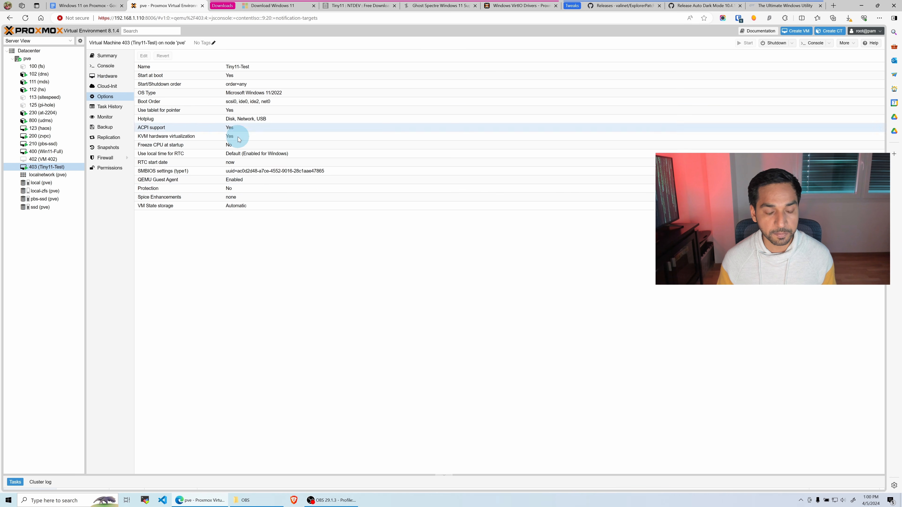
click(178, 179)
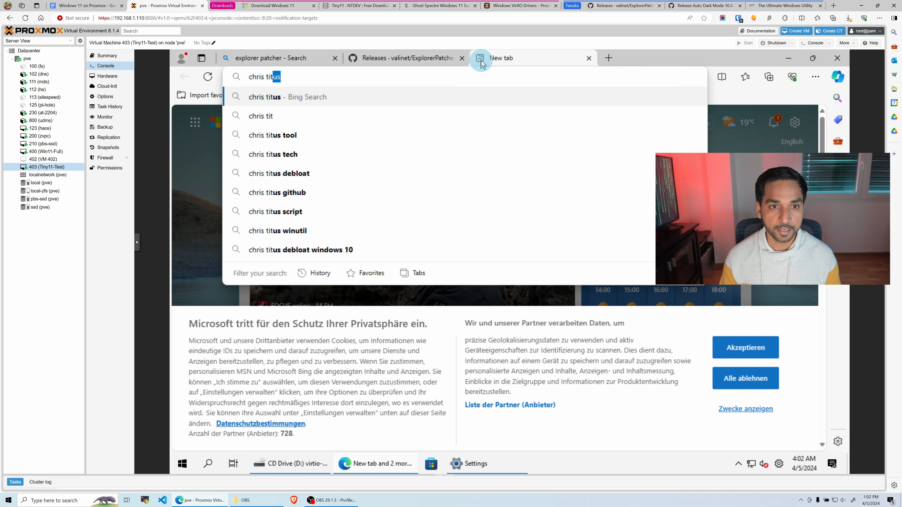
- Search the web in the VM for "chris titus", open The Ultimate Windows Utility page and copy its one-line PowerShell command
key(Return)
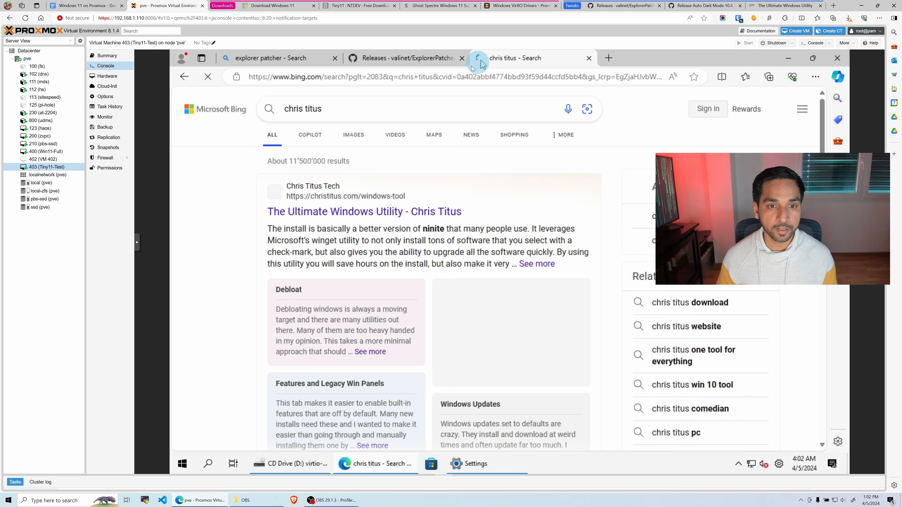
click(388, 213)
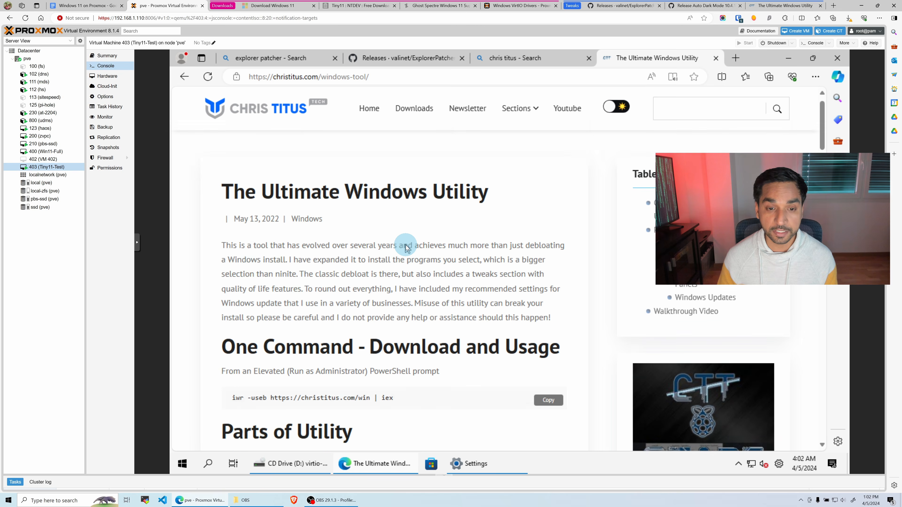
scroll(406, 247, down, 4)
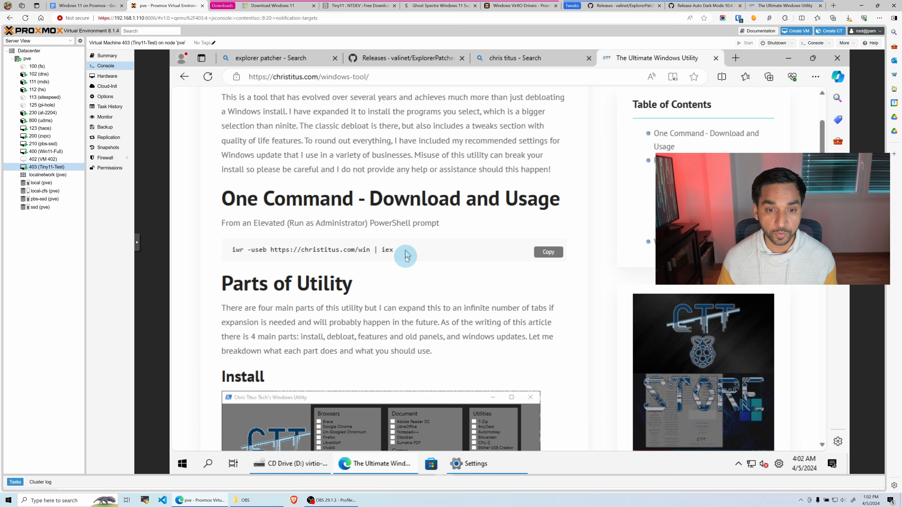
click(540, 255)
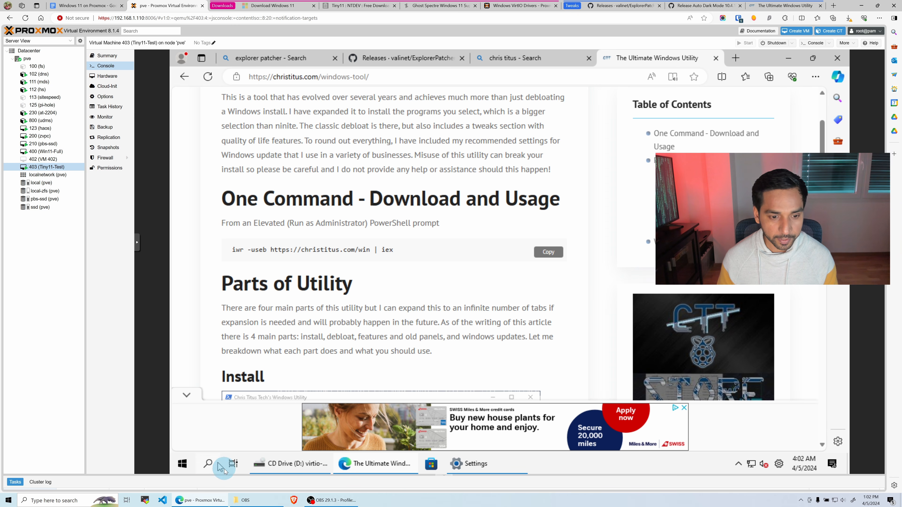
click(208, 465)
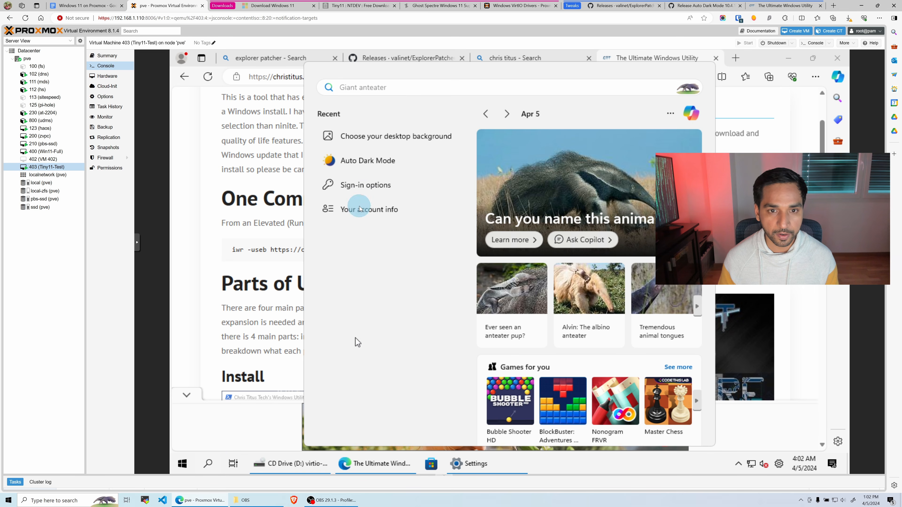
text(powers)
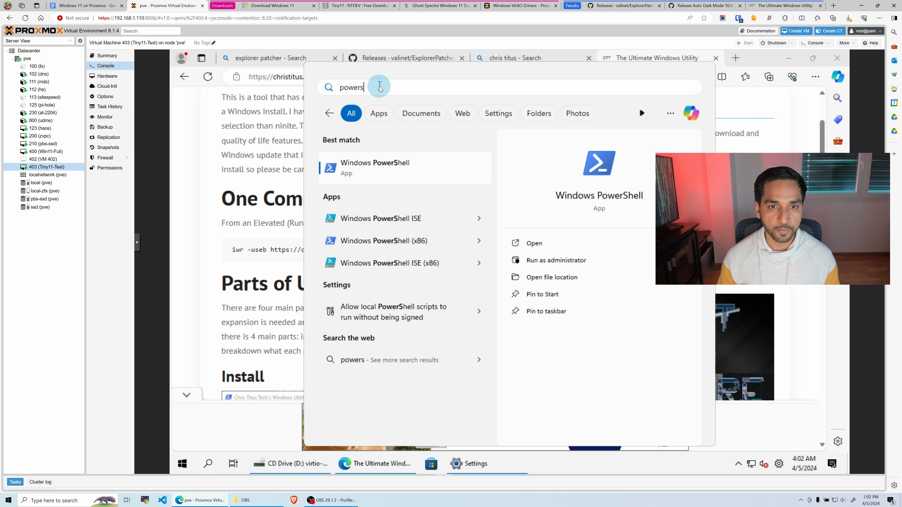
text(hell)
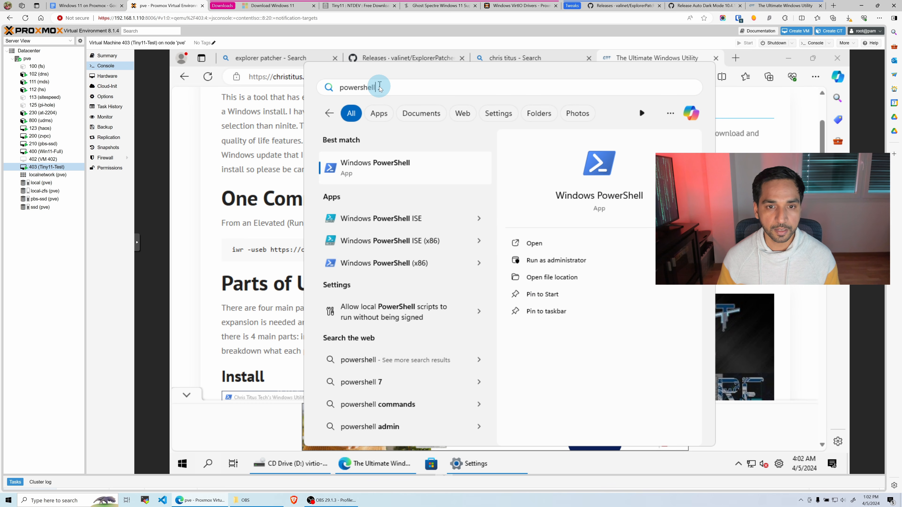
click(558, 267)
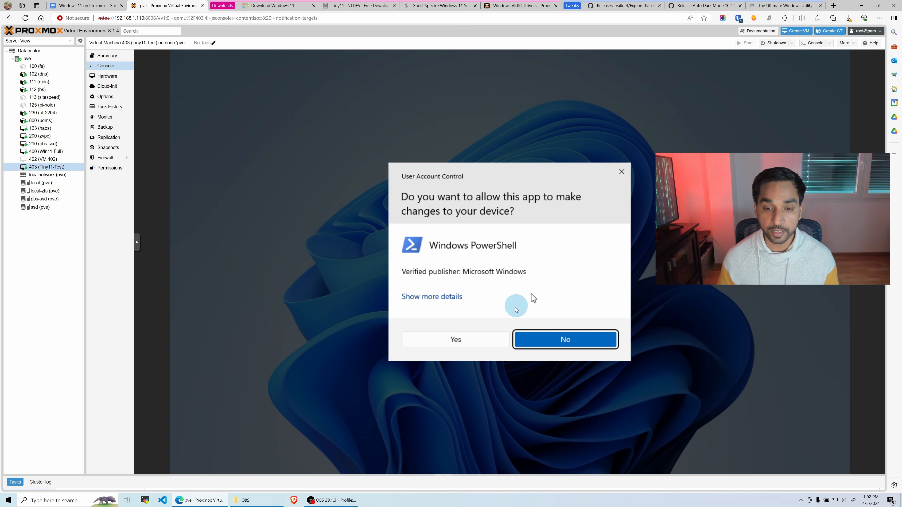
click(484, 335)
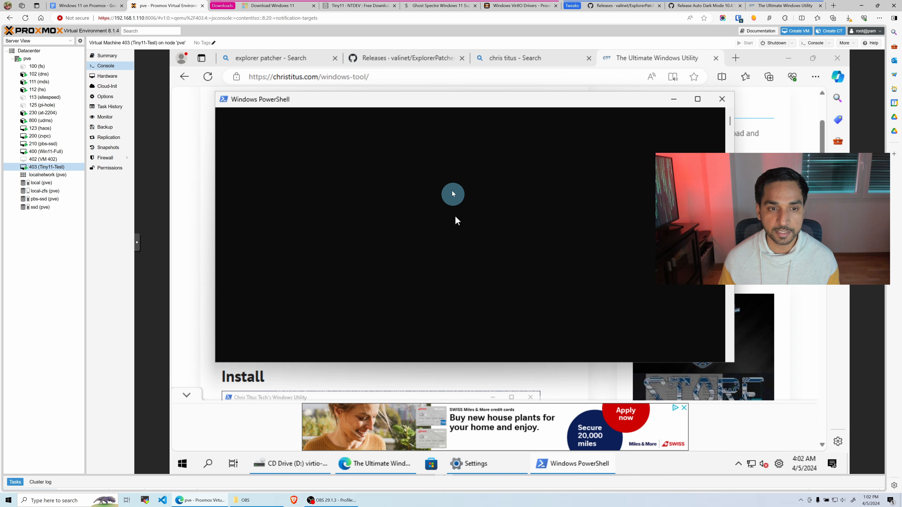
right_click(418, 163)
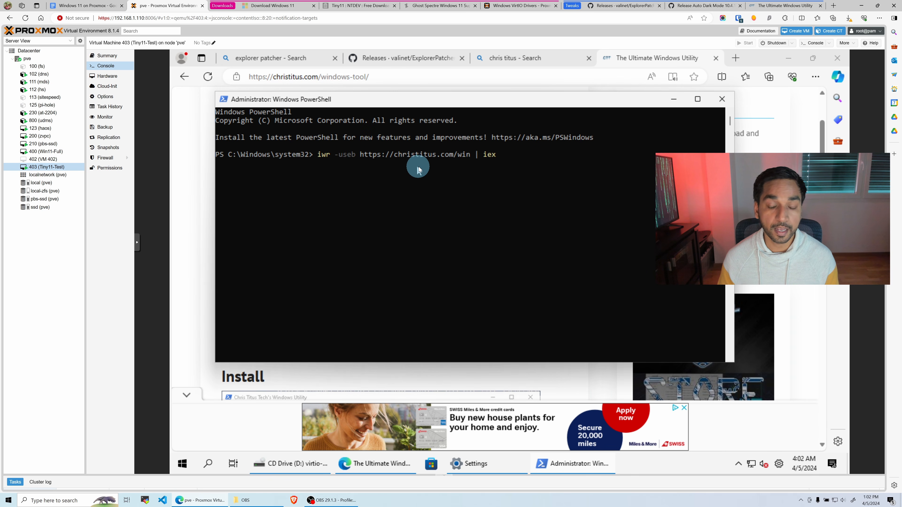
key(Return)
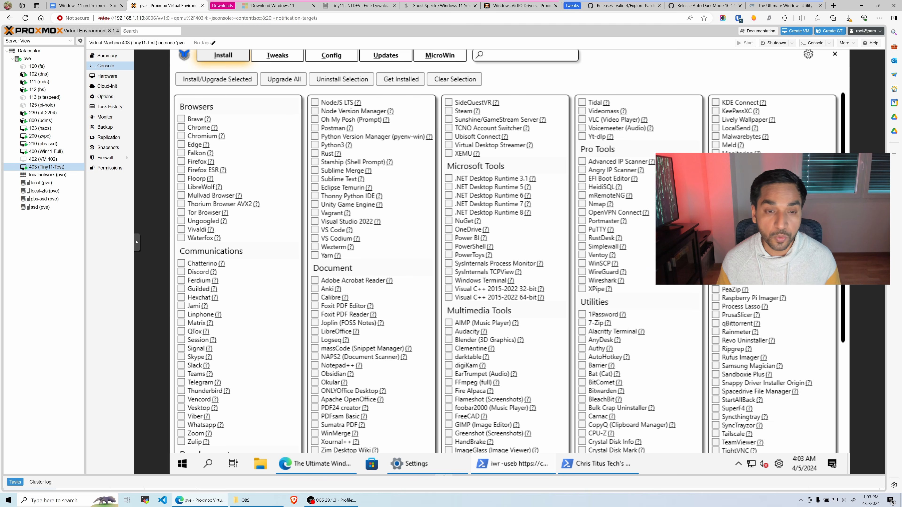
- Review the utility's install options and essential tweaks, and enable the Show File Extensions preference
click(229, 86)
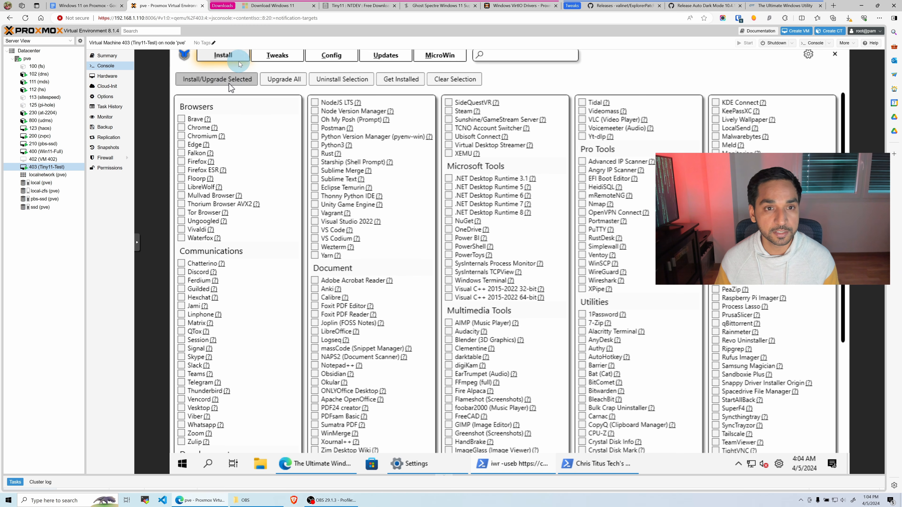
click(278, 60)
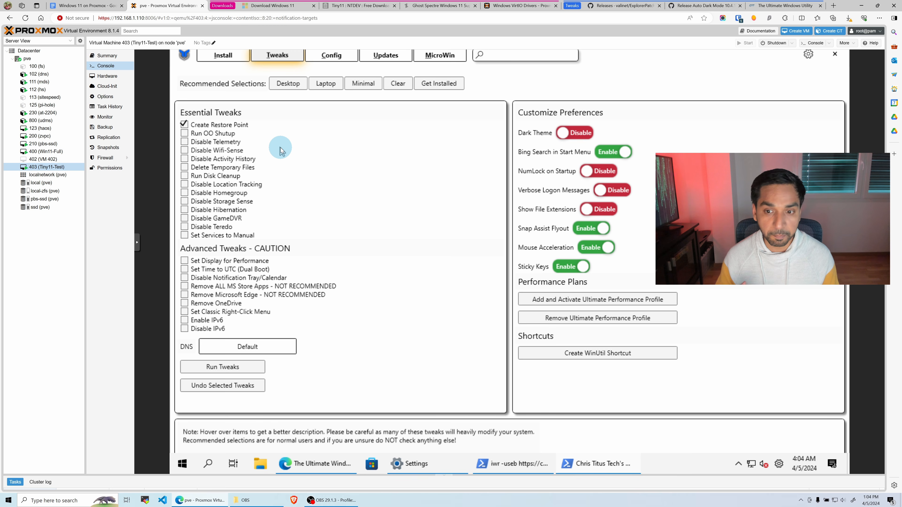
mouse_move(281, 151)
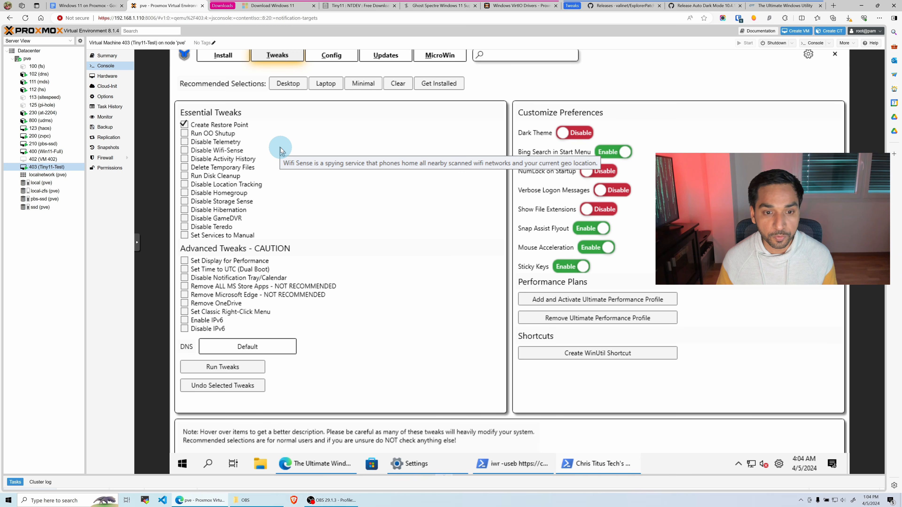
mouse_move(287, 233)
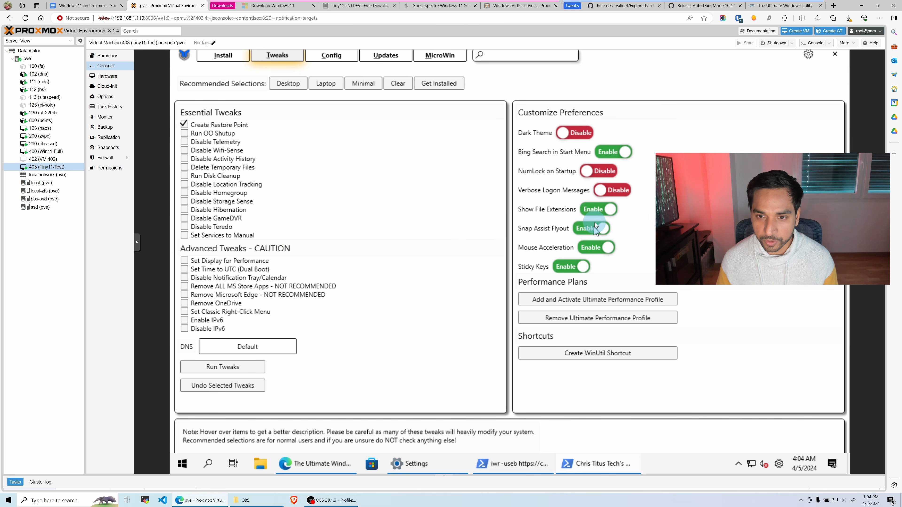
- Apply the recommended Laptop selection to the essential tweaks without running them
click(635, 192)
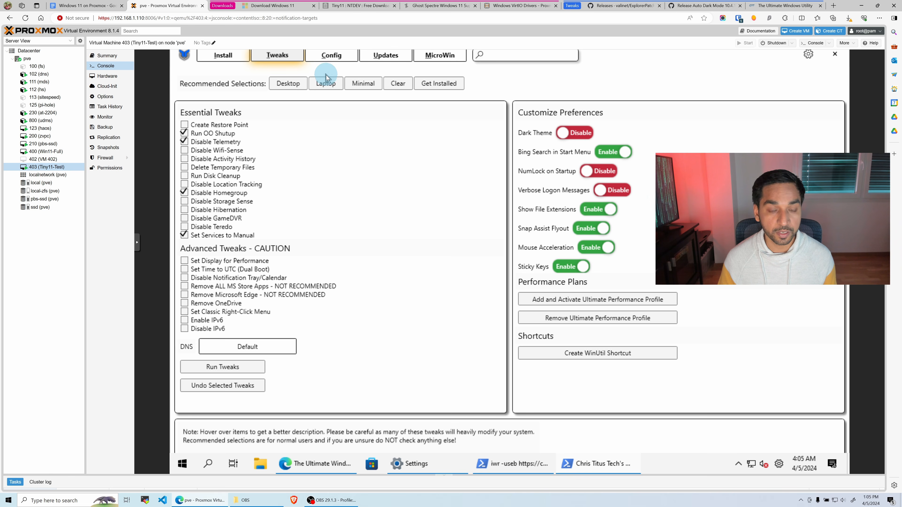
click(328, 86)
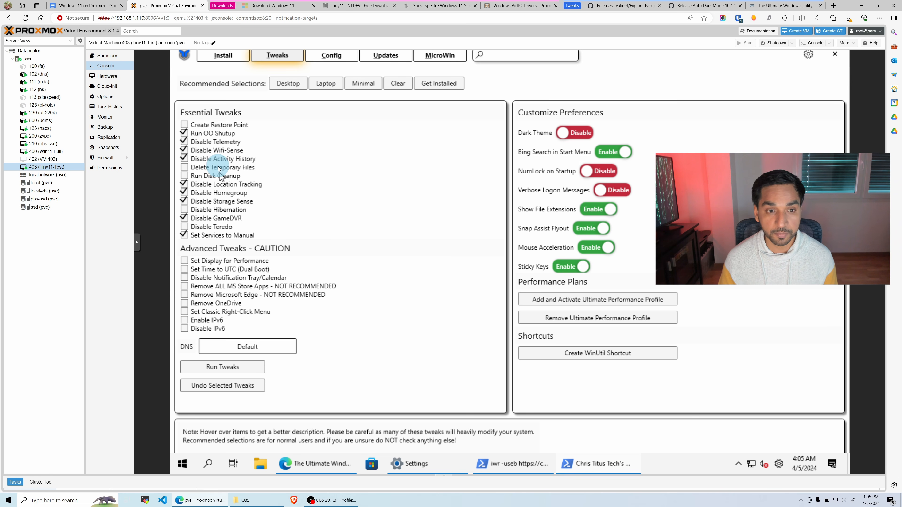
mouse_move(234, 220)
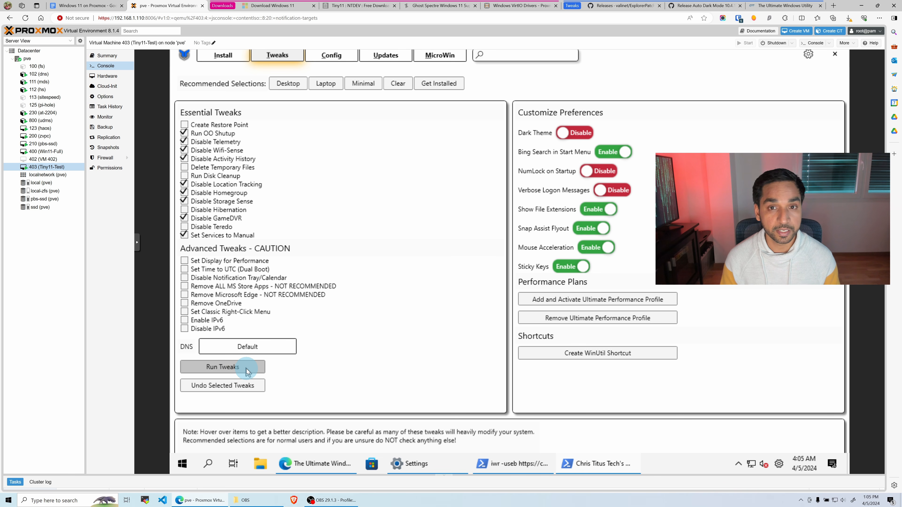
- Examine the utility's Config features and fixes, Windows update policies and MicroWin image-building instructions without changing anything
click(350, 59)
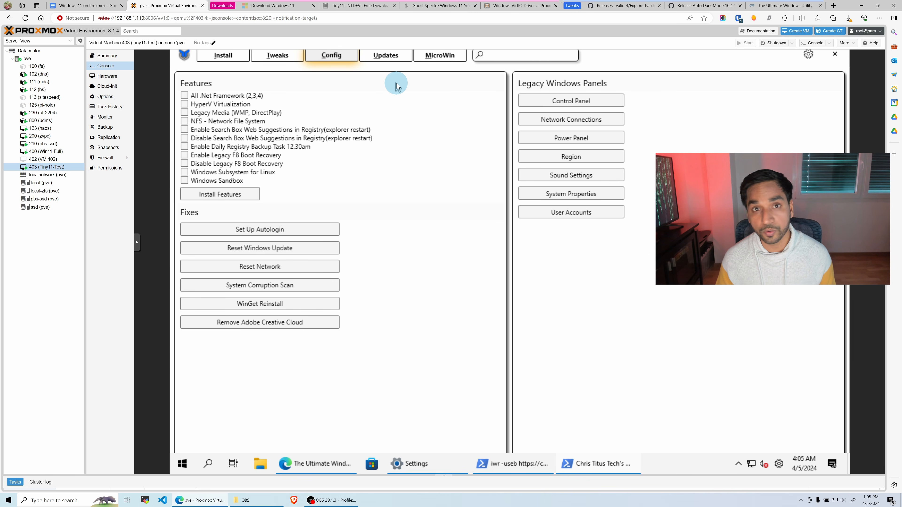
click(398, 58)
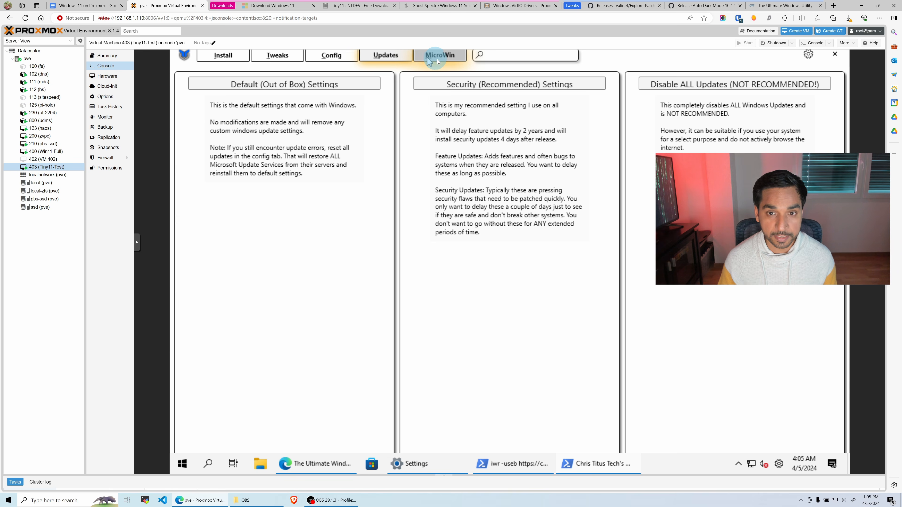
click(438, 56)
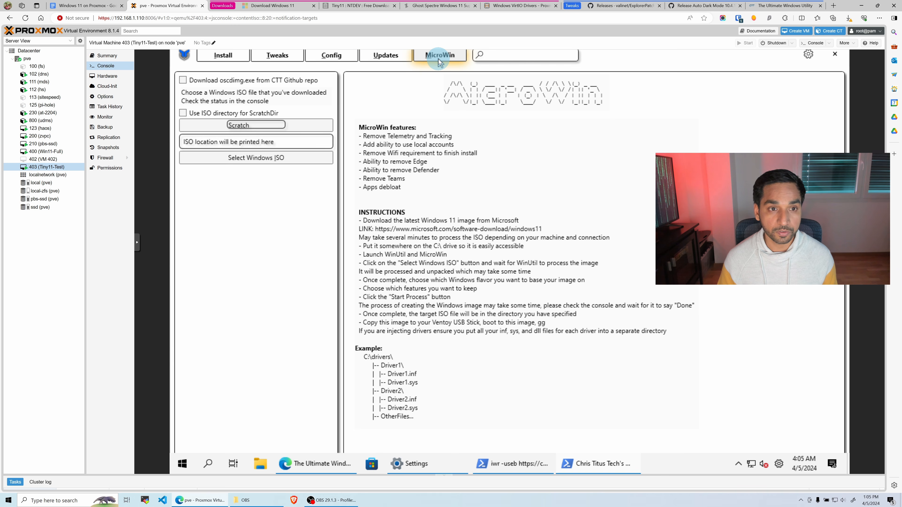